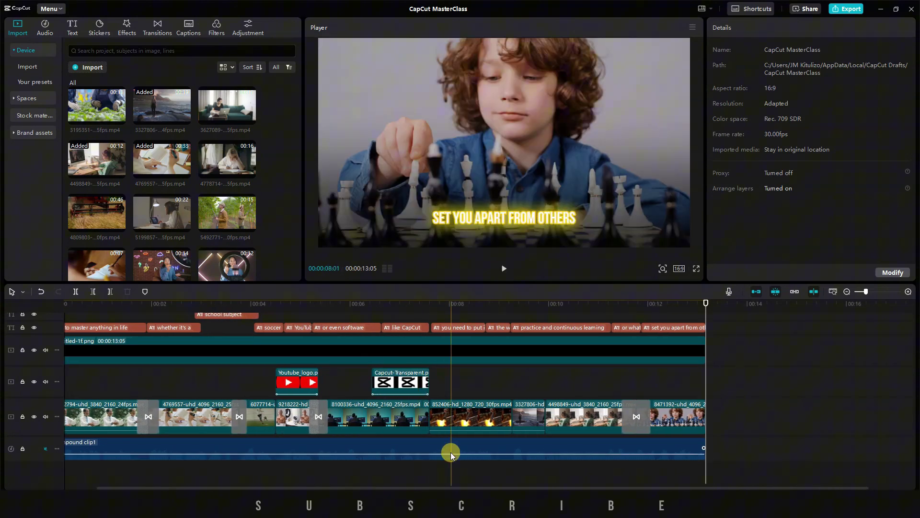
Turn off the main track magnet and lift the 9218222-hd clip onto the overlay track near 00:02.
{"action": "left_click", "coordinate": [757, 291]}
{"action": "left_click", "coordinate": [297, 422]}
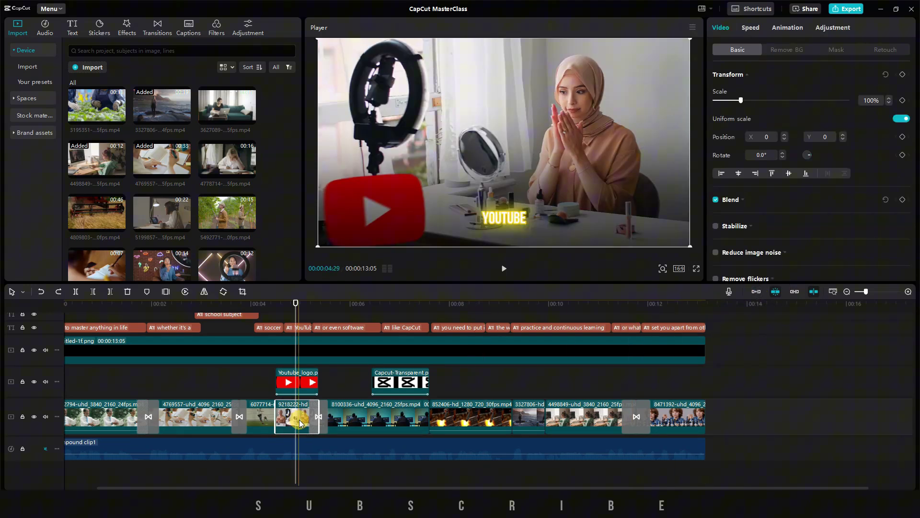
{"action": "left_click_drag", "start_coordinate": [301, 422], "coordinate": [187, 382]}
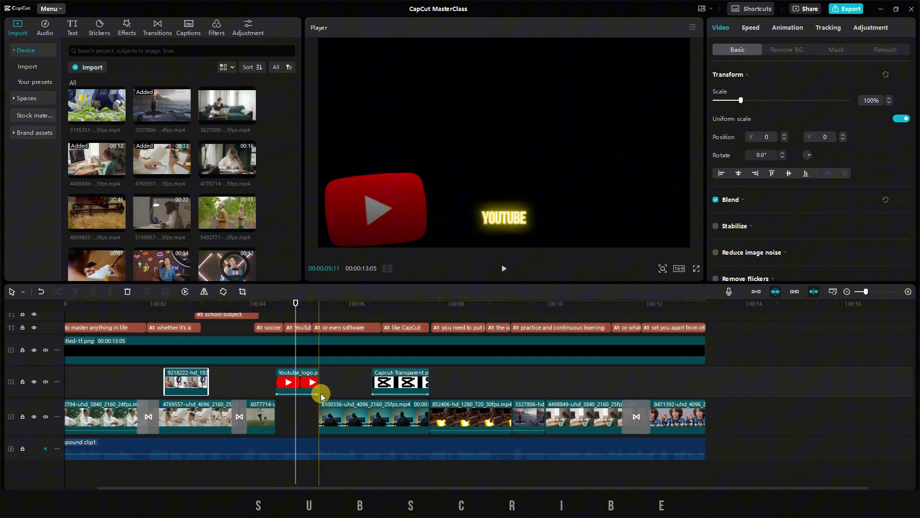
Undo the move, then group the 9218222-hd clip with the Youtube_logo overlay above it.
{"action": "left_click", "coordinate": [43, 292]}
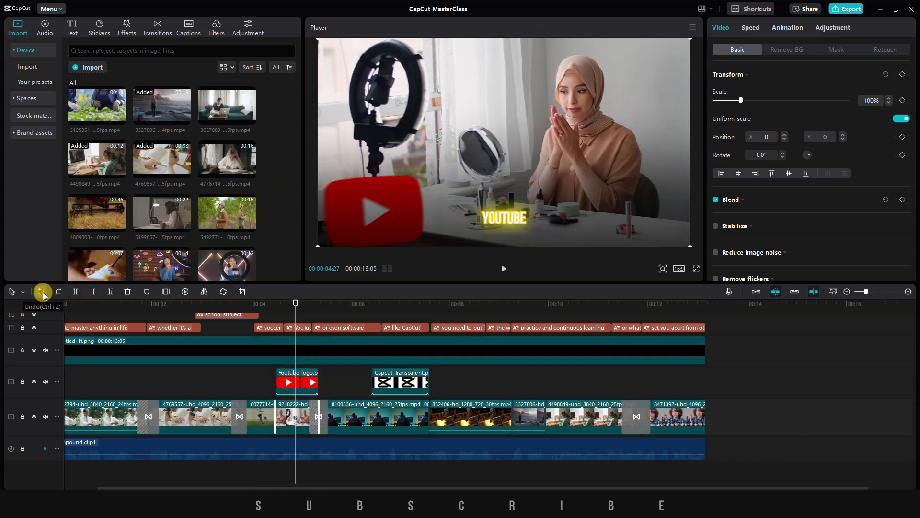
{"action": "left_click", "coordinate": [295, 428]}
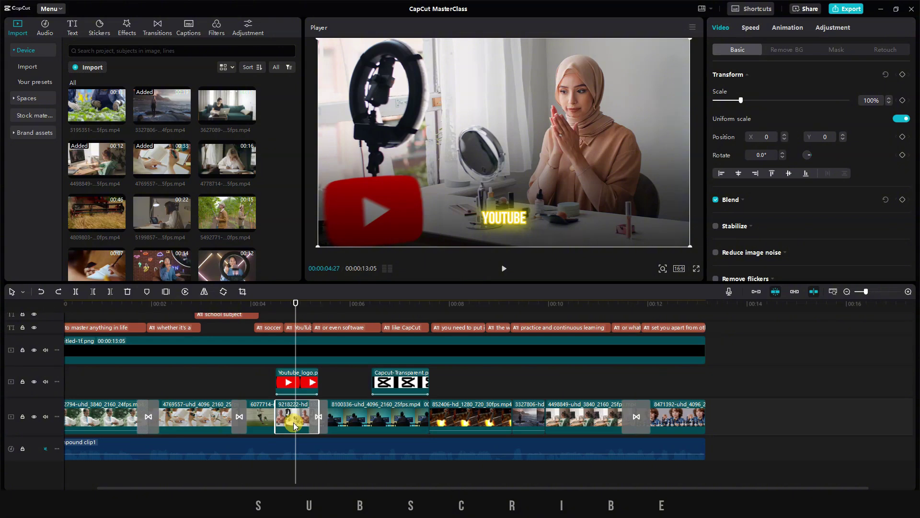
{"action": "left_click", "coordinate": [310, 384], "text": "ctrl"}
{"action": "right_click", "coordinate": [303, 385]}
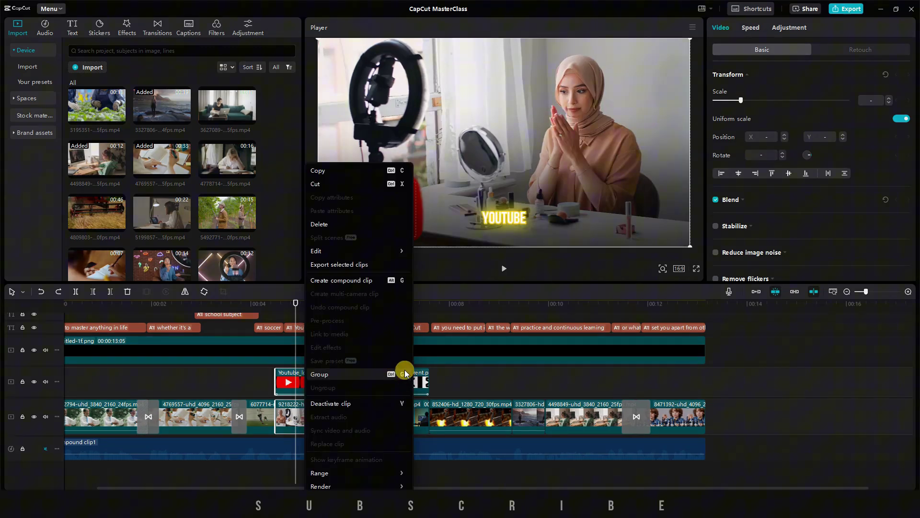
{"action": "left_click", "coordinate": [339, 375]}
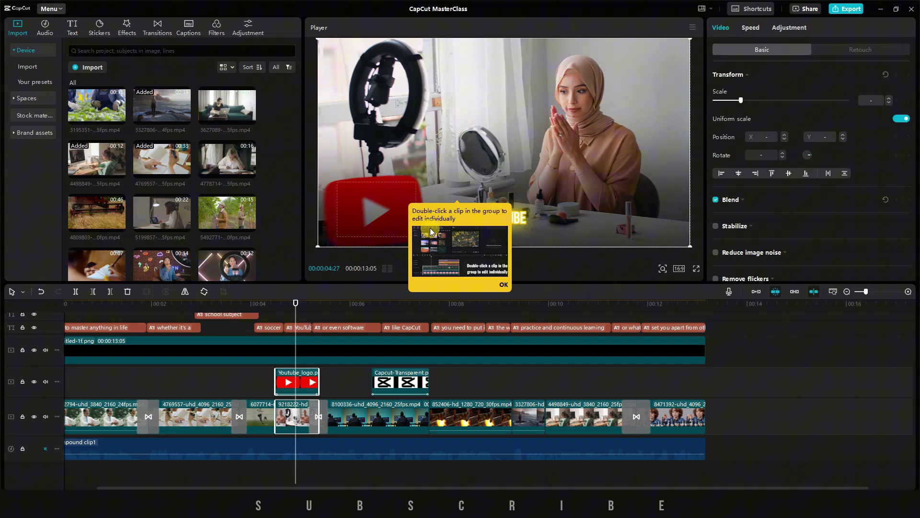
Trim the end of the Youtube_logo clip and move the grouped clips to the right.
{"action": "left_click", "coordinate": [245, 472]}
{"action": "left_click", "coordinate": [306, 384]}
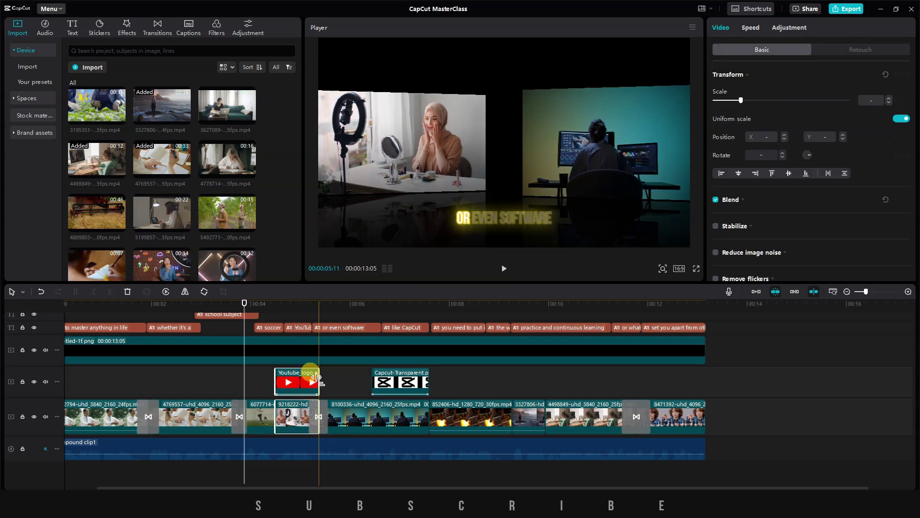
{"action": "mouse_move", "coordinate": [318, 379]}
{"action": "left_mouse_down"}
{"action": "mouse_move", "coordinate": [281, 374]}
{"action": "mouse_move", "coordinate": [317, 382]}
{"action": "mouse_move", "coordinate": [299, 381]}
{"action": "left_mouse_up"}
{"action": "left_click_drag", "start_coordinate": [234, 371], "coordinate": [822, 382]}
Ungroup the clips and return 9218222-hd to its main-track spot, playhead near the start.
{"action": "right_click", "coordinate": [822, 383]}
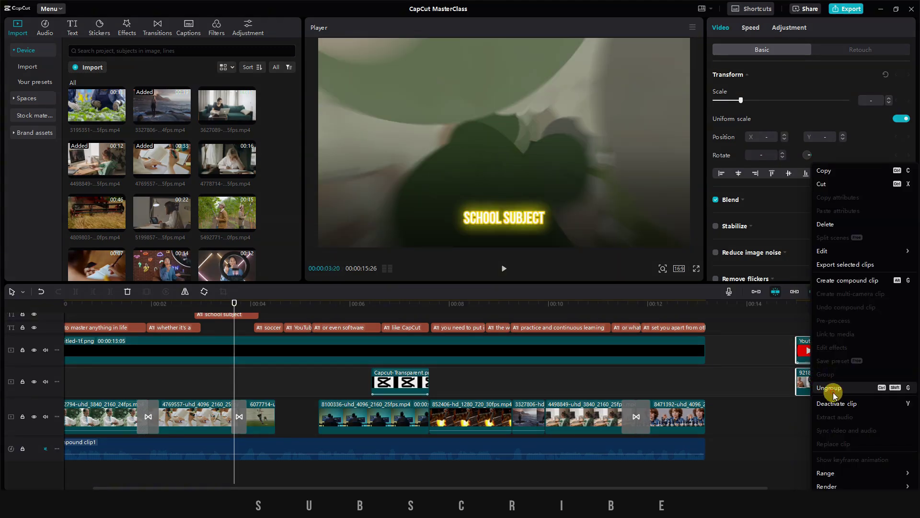
{"action": "left_click", "coordinate": [833, 394]}
{"action": "left_click", "coordinate": [868, 381]}
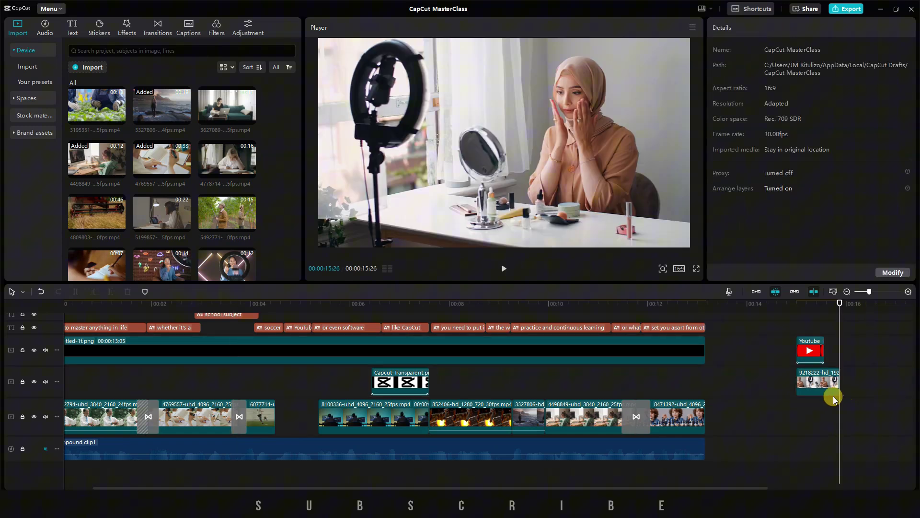
{"action": "left_click_drag", "start_coordinate": [808, 384], "coordinate": [287, 424]}
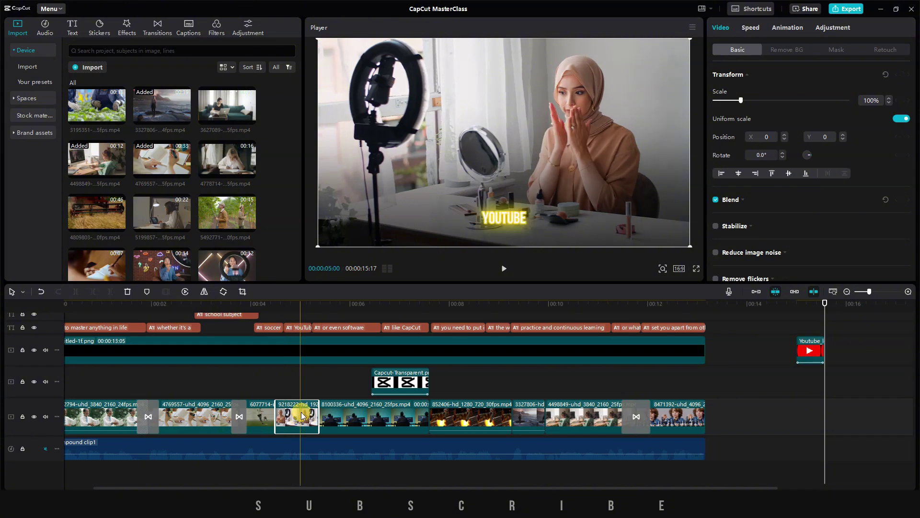
{"action": "left_click_drag", "start_coordinate": [293, 413], "coordinate": [84, 360]}
Play the edited project from the start in the player.
{"action": "left_click", "coordinate": [503, 269]}
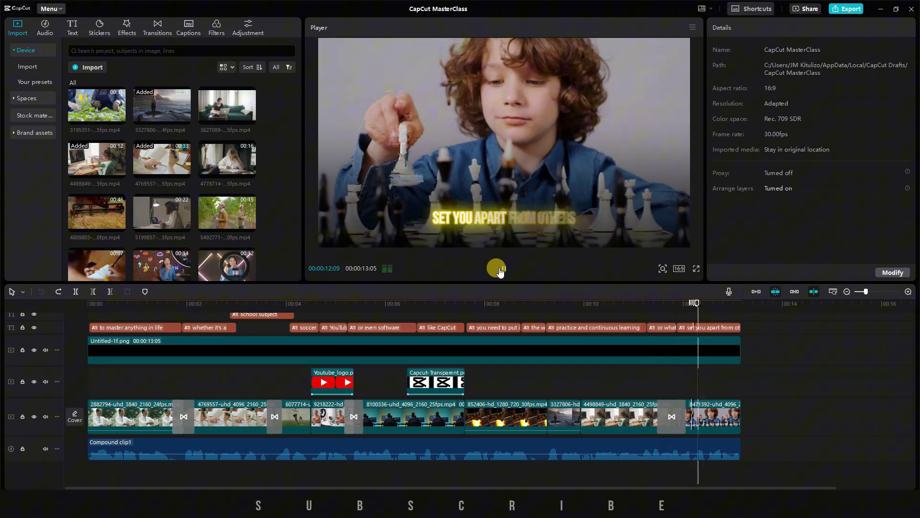
Turn on Reduce image noise at Strong for the opening tai chi clip.
{"action": "left_click", "coordinate": [138, 418]}
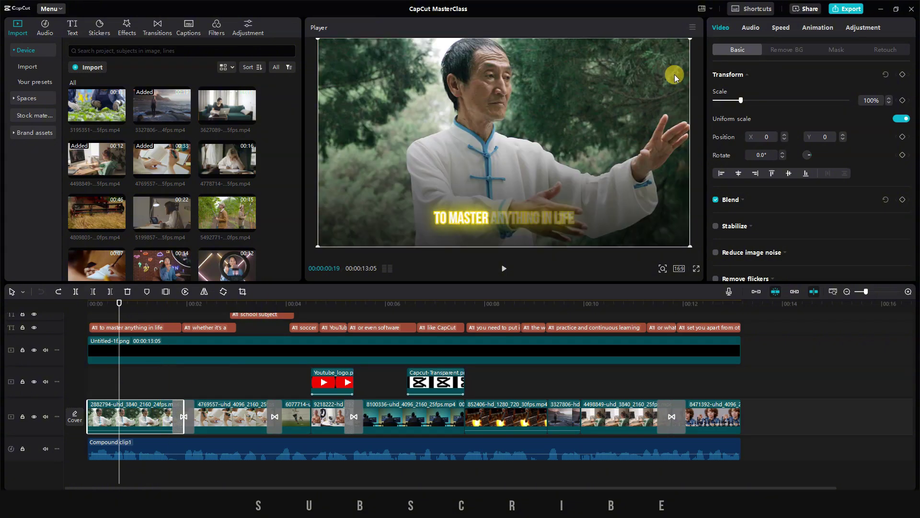
{"action": "scroll", "coordinate": [793, 145], "scroll_direction": "down", "scroll_amount": 3}
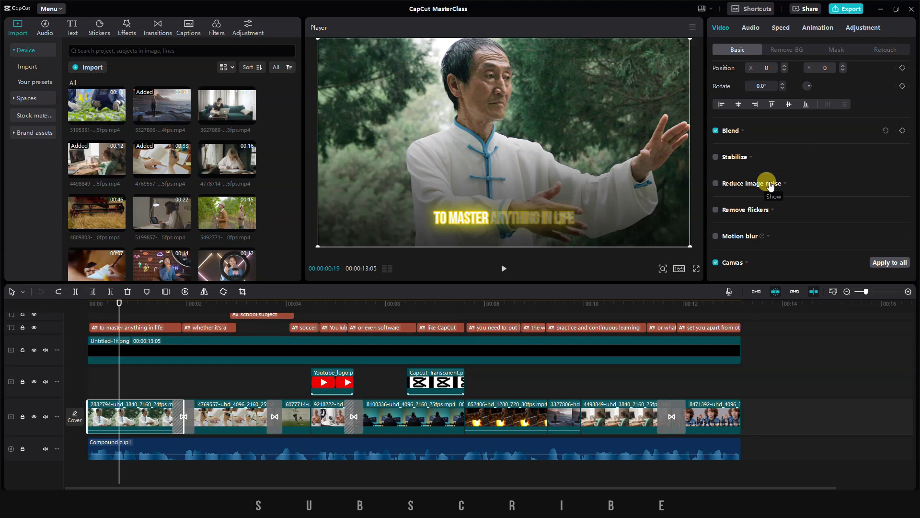
{"action": "left_click", "coordinate": [716, 183]}
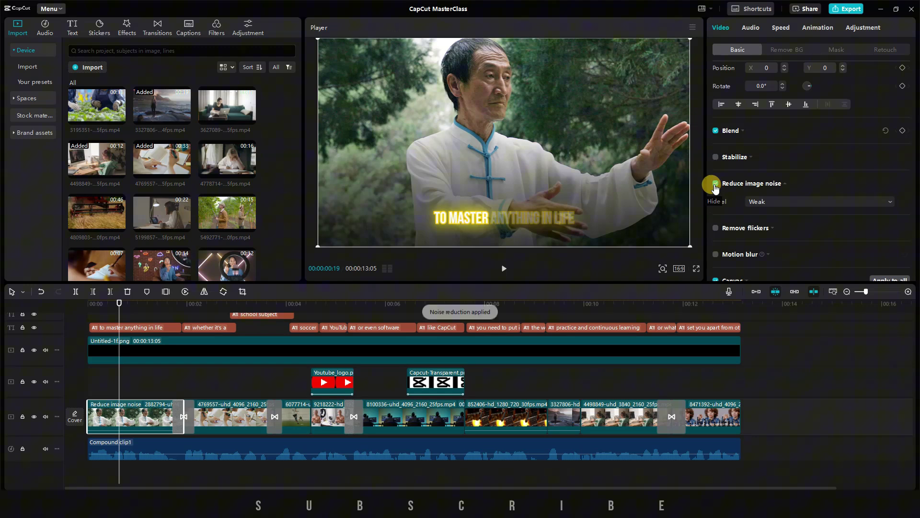
{"action": "left_click", "coordinate": [808, 205]}
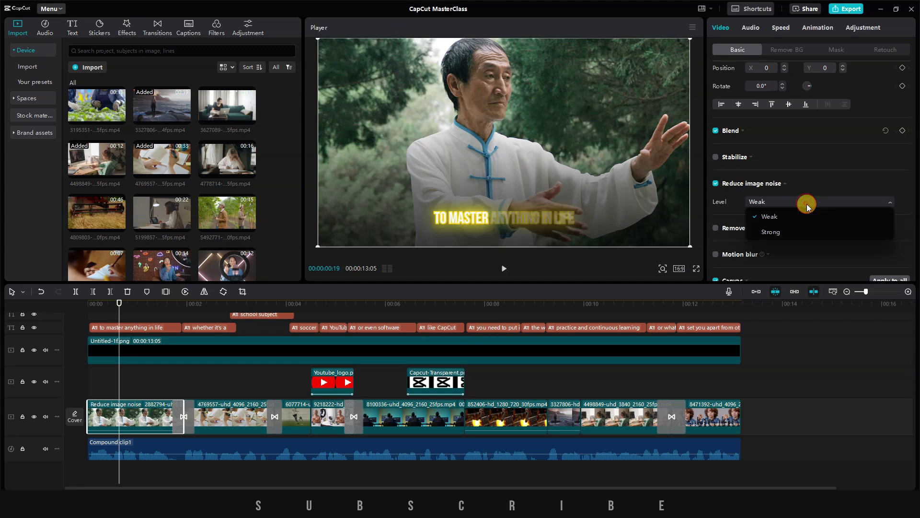
{"action": "left_click", "coordinate": [805, 233]}
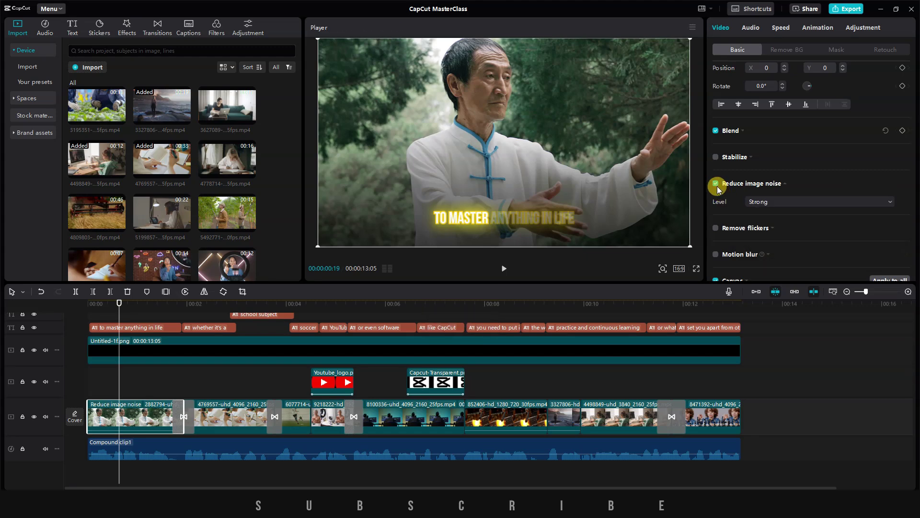
Toggle Reduce image noise off, on and off again to compare before and after.
{"action": "left_click", "coordinate": [717, 185]}
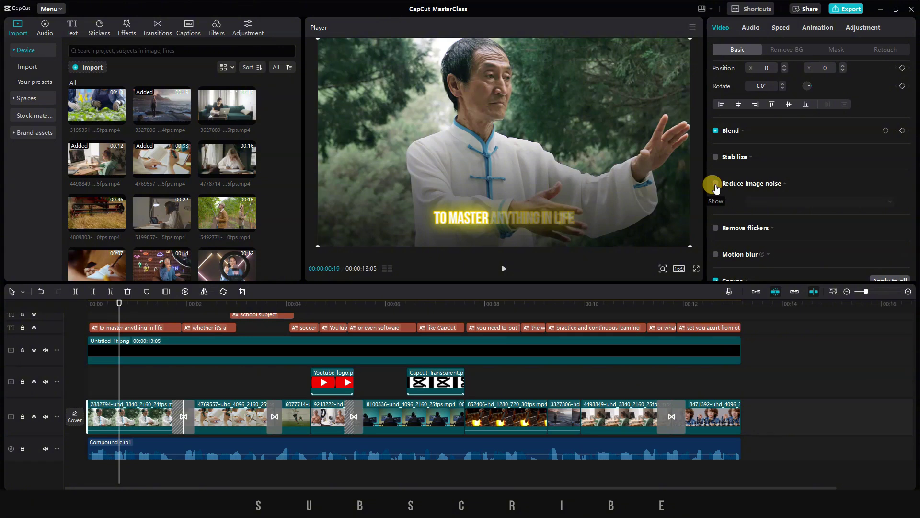
{"action": "left_click", "coordinate": [716, 185]}
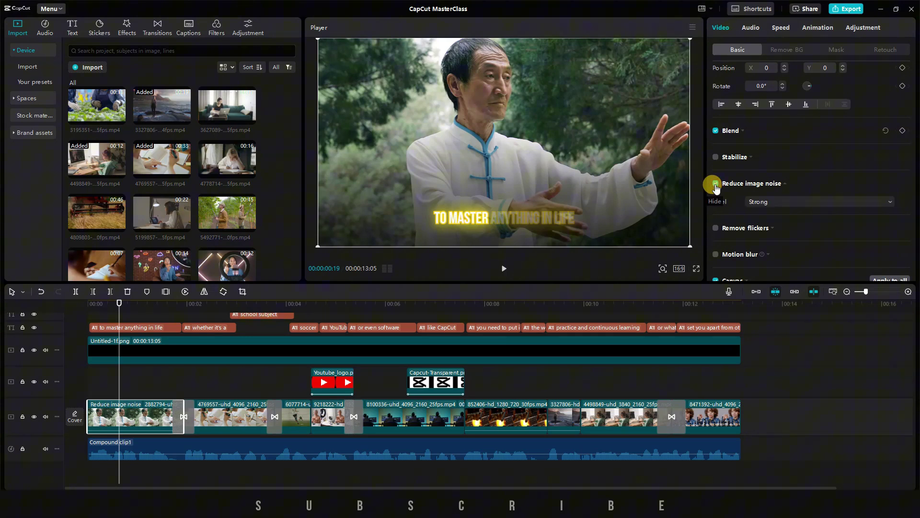
{"action": "left_click", "coordinate": [716, 184]}
Re-enable Strong noise reduction, put the playhead at 00:00:01:21, and browse the Music library.
{"action": "left_click", "coordinate": [716, 185]}
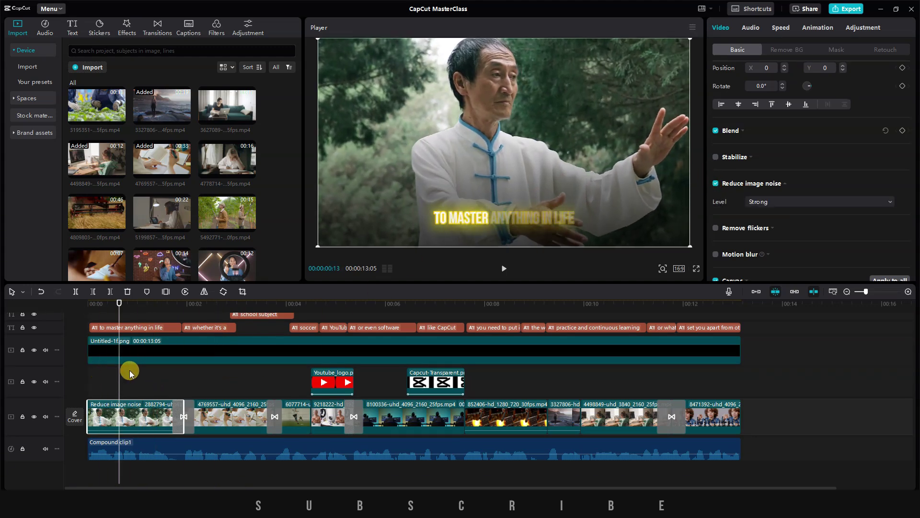
{"action": "key", "text": "End"}
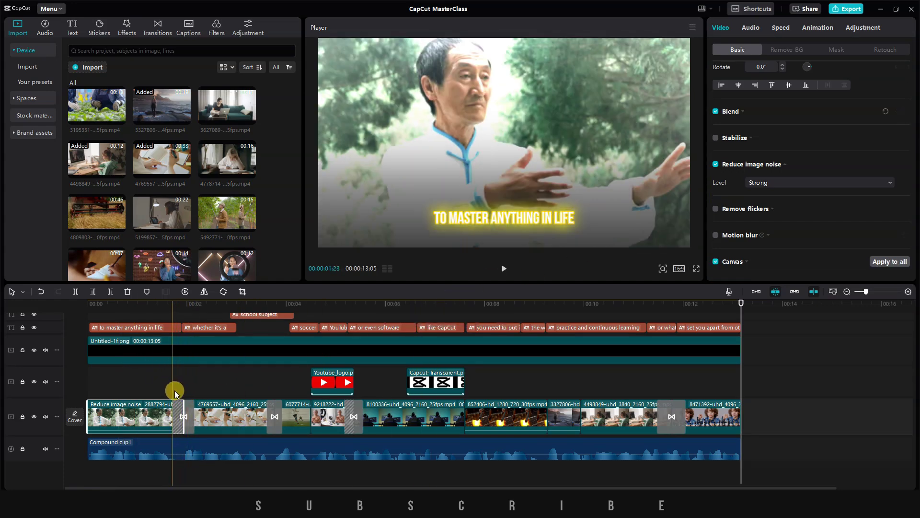
{"action": "left_click", "coordinate": [171, 390]}
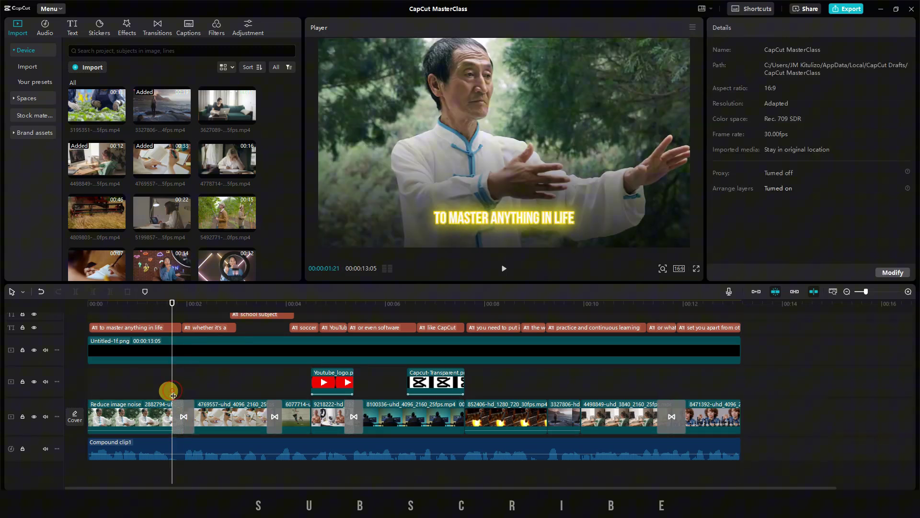
{"action": "left_click", "coordinate": [48, 28]}
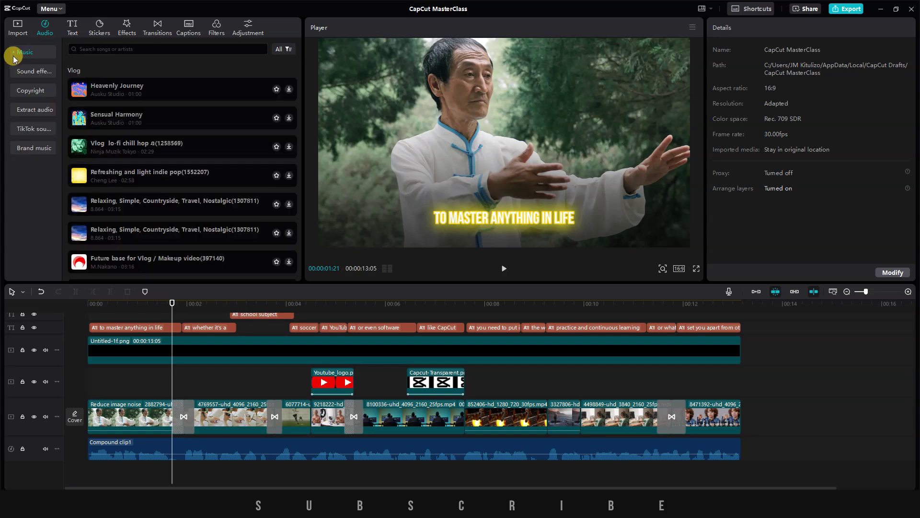
{"action": "scroll", "coordinate": [209, 110], "scroll_direction": "down", "scroll_amount": 3}
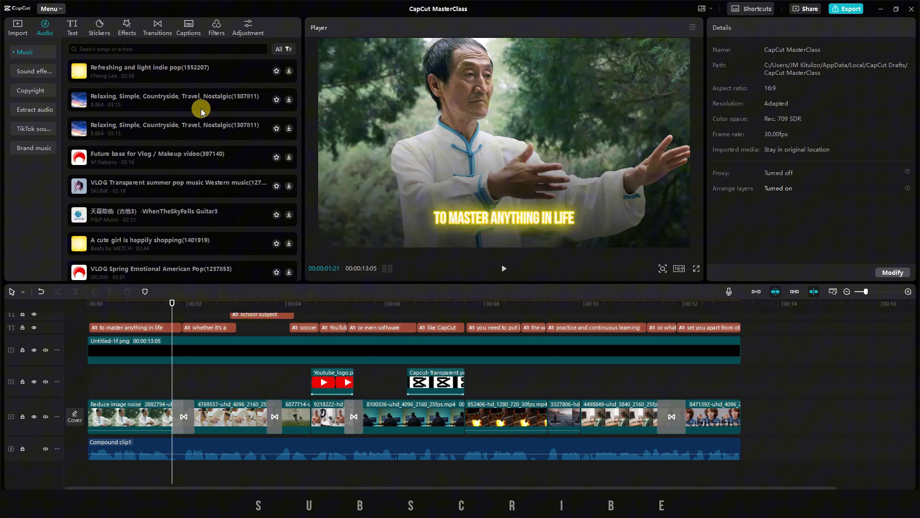
Switch to the Sound effects library and browse its list.
{"action": "left_click", "coordinate": [33, 72]}
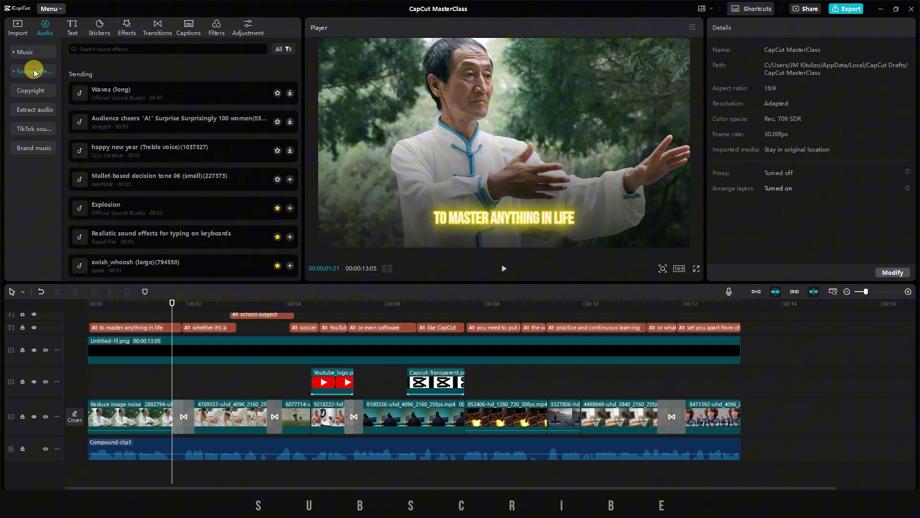
{"action": "scroll", "coordinate": [236, 121], "scroll_direction": "down", "scroll_amount": 3}
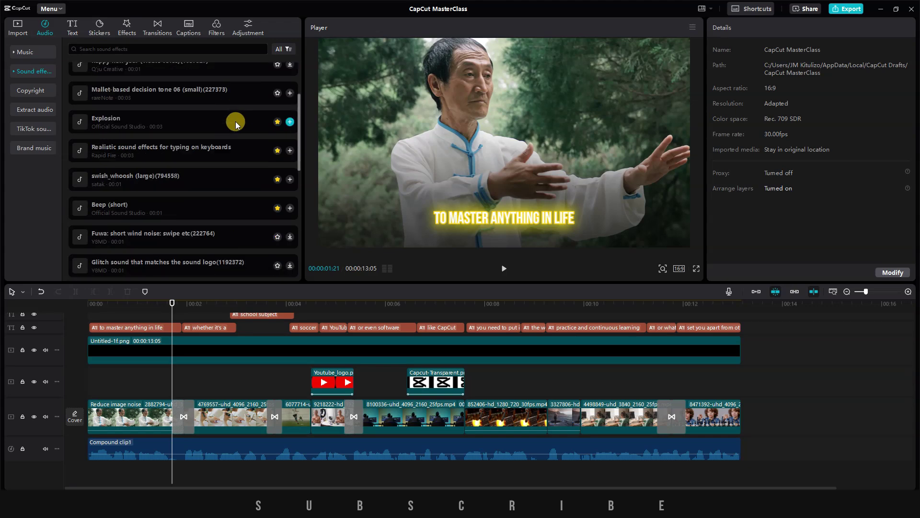
{"action": "scroll", "coordinate": [235, 122], "scroll_direction": "down", "scroll_amount": 3}
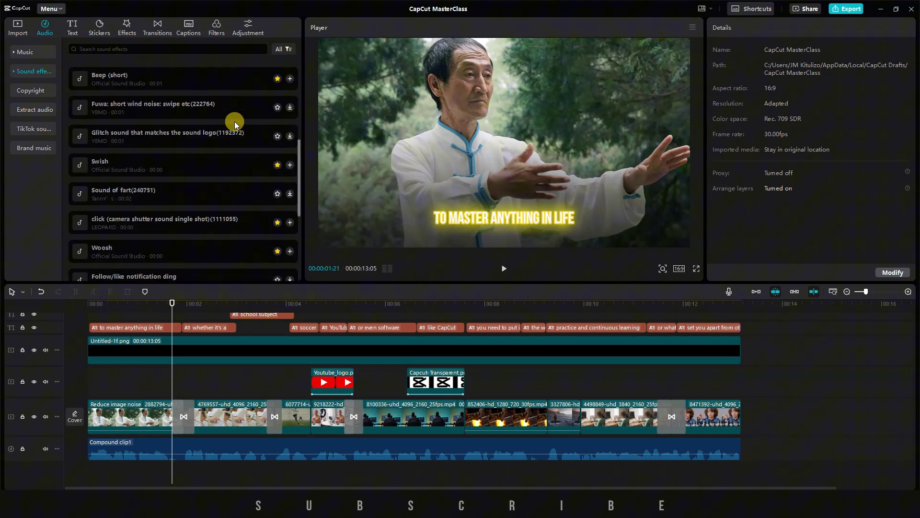
{"action": "scroll", "coordinate": [235, 121], "scroll_direction": "down", "scroll_amount": 1}
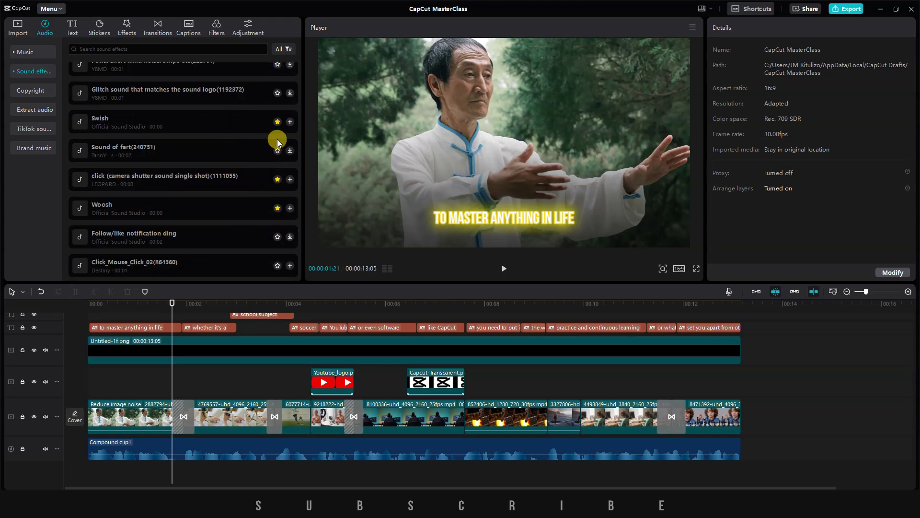
{"action": "scroll", "coordinate": [278, 129], "scroll_direction": "up", "scroll_amount": 3}
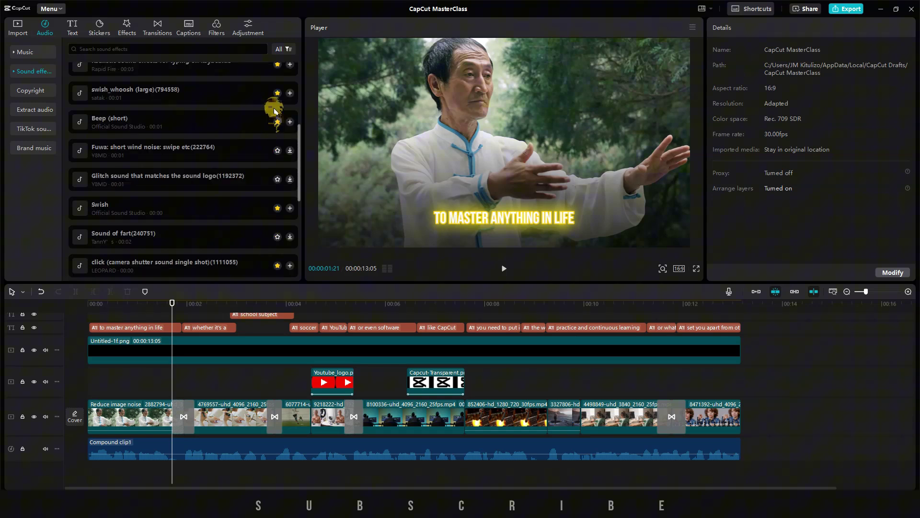
{"action": "scroll", "coordinate": [274, 109], "scroll_direction": "up", "scroll_amount": 3}
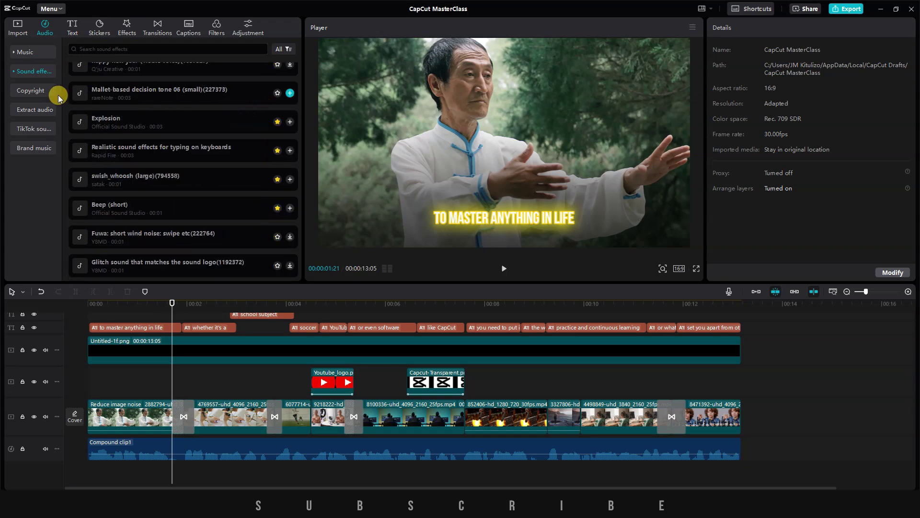
Choose the Transition category and preview Swish, Woosh, Ding, Transformation, Remembering woosh and Magic effect sounds.
{"action": "left_click", "coordinate": [35, 71]}
{"action": "left_click", "coordinate": [29, 82]}
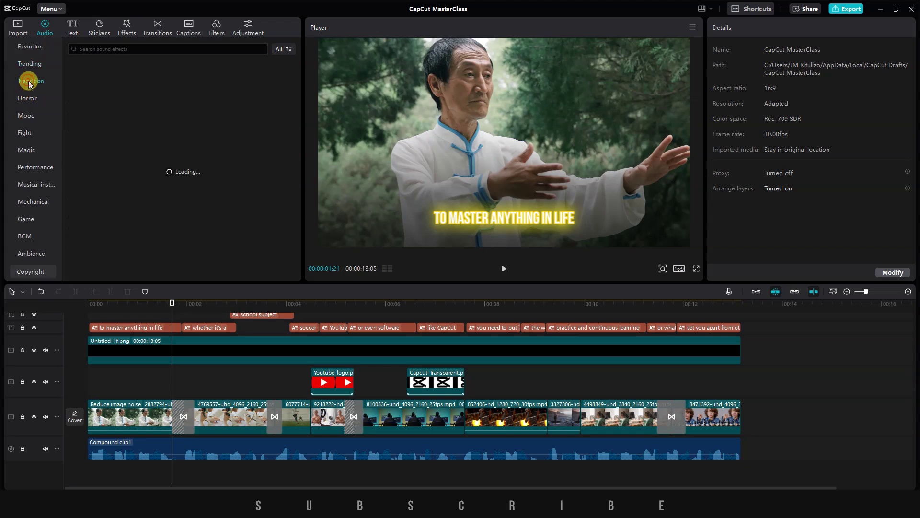
{"action": "left_click", "coordinate": [221, 99]}
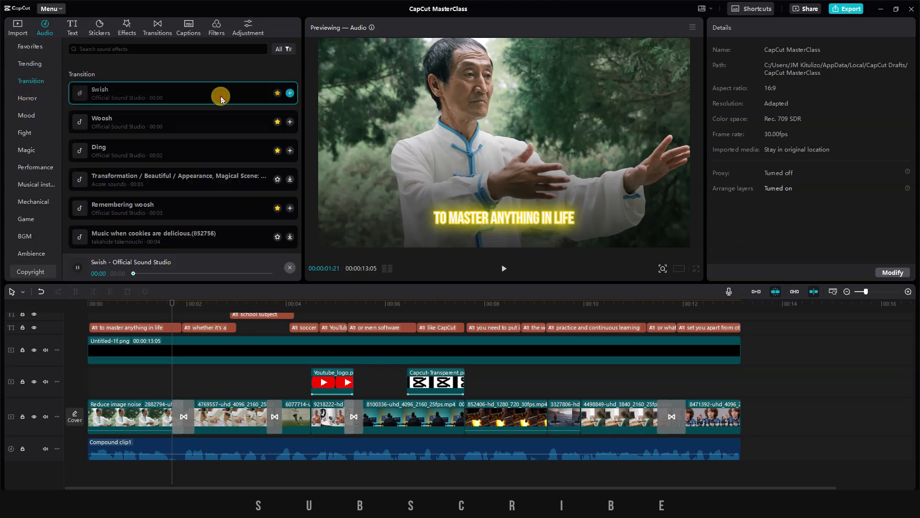
{"action": "left_click", "coordinate": [192, 131]}
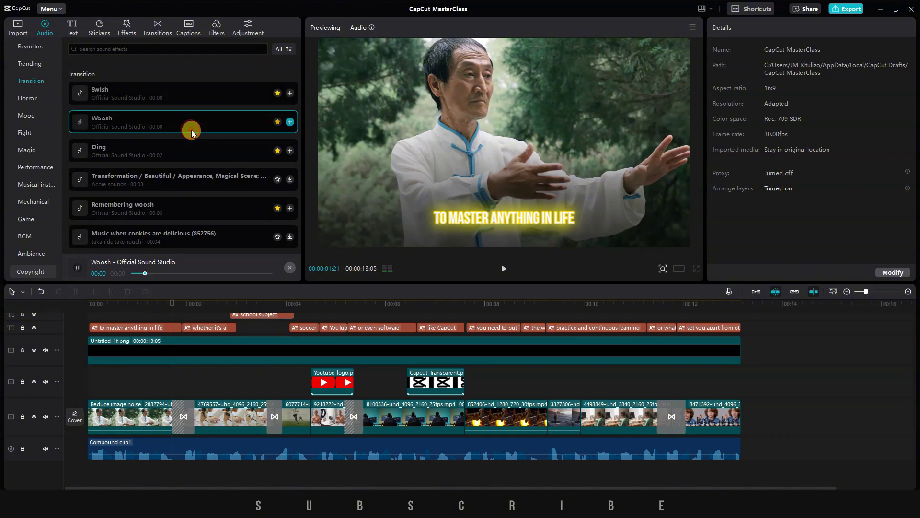
{"action": "left_click", "coordinate": [172, 151]}
{"action": "scroll", "coordinate": [172, 151], "scroll_direction": "down", "scroll_amount": 1}
{"action": "left_click", "coordinate": [167, 137]}
{"action": "left_click", "coordinate": [163, 165]}
{"action": "scroll", "coordinate": [163, 166], "scroll_direction": "down", "scroll_amount": 1}
{"action": "left_click", "coordinate": [160, 157]}
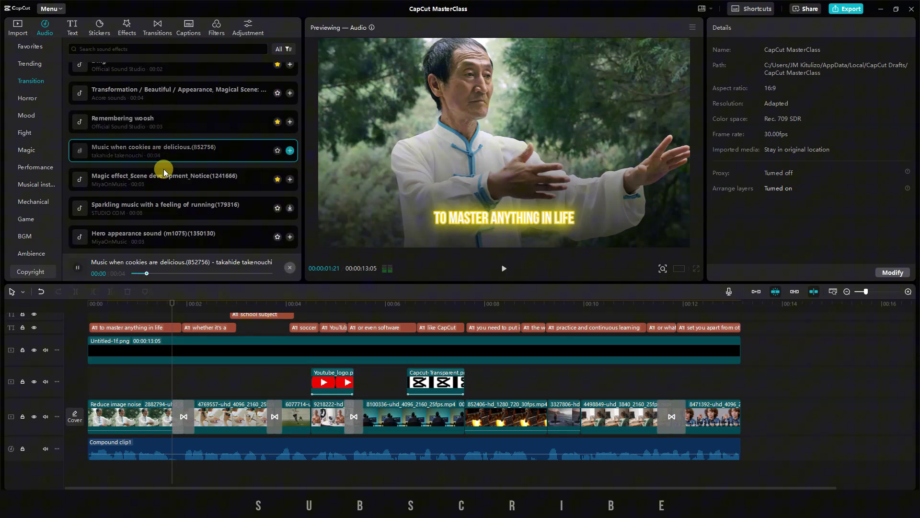
{"action": "left_click", "coordinate": [164, 175]}
Download Sparkling music, re-audition Hero appearance and Cute accents, then show the Favorites sound effects.
{"action": "scroll", "coordinate": [171, 180], "scroll_direction": "down", "scroll_amount": 1}
{"action": "left_click", "coordinate": [167, 171]}
{"action": "left_click", "coordinate": [173, 188]}
{"action": "scroll", "coordinate": [179, 185], "scroll_direction": "down", "scroll_amount": 1}
{"action": "left_click", "coordinate": [166, 303]}
{"action": "left_click", "coordinate": [146, 91]}
{"action": "scroll", "coordinate": [145, 91], "scroll_direction": "up", "scroll_amount": 1}
{"action": "left_click", "coordinate": [150, 191]}
{"action": "scroll", "coordinate": [211, 211], "scroll_direction": "down", "scroll_amount": 1}
{"action": "left_click", "coordinate": [211, 211]}
{"action": "left_click", "coordinate": [29, 46]}
{"action": "scroll", "coordinate": [179, 155], "scroll_direction": "down", "scroll_amount": 3}
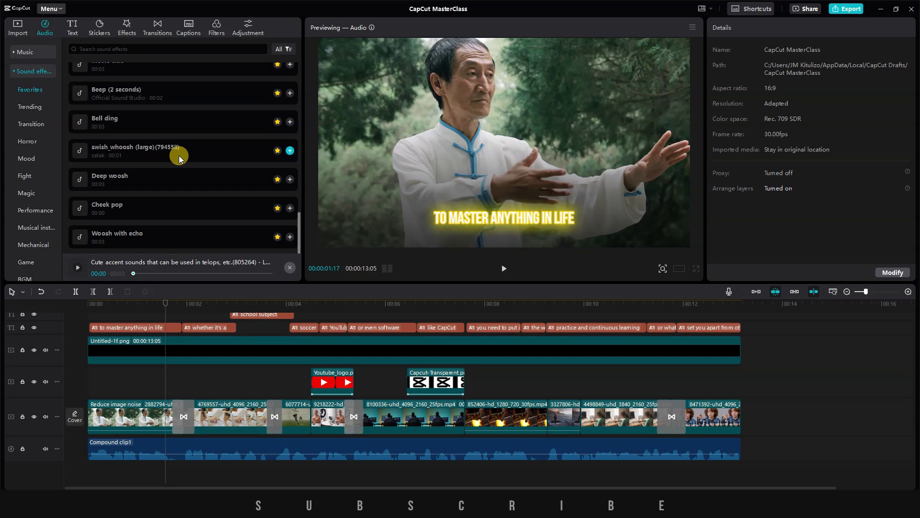
Add Deep woosh at the playhead, trim both ends short, and play it back.
{"action": "left_click", "coordinate": [179, 179]}
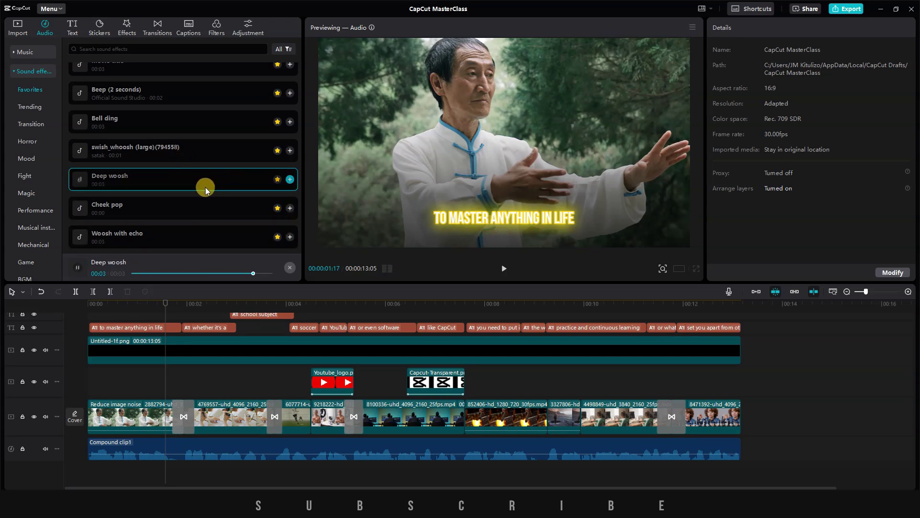
{"action": "left_click", "coordinate": [290, 179]}
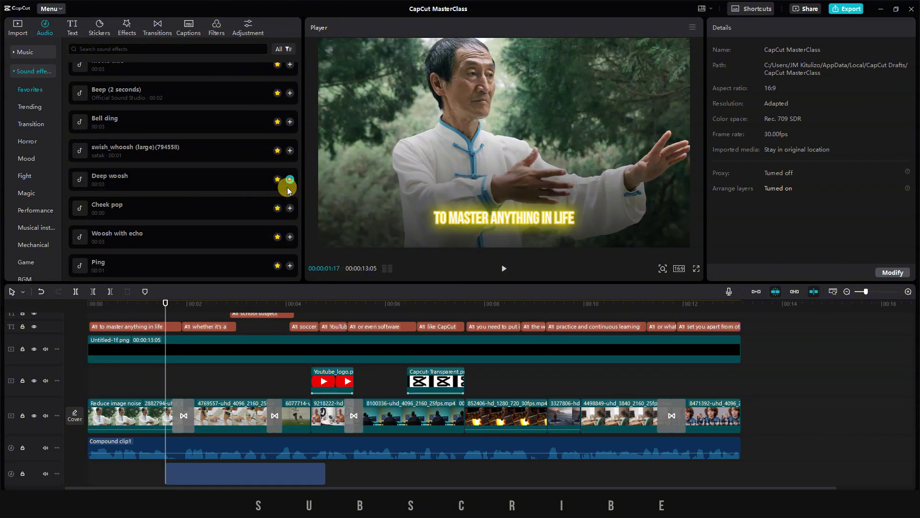
{"action": "left_click_drag", "start_coordinate": [214, 473], "coordinate": [213, 473]}
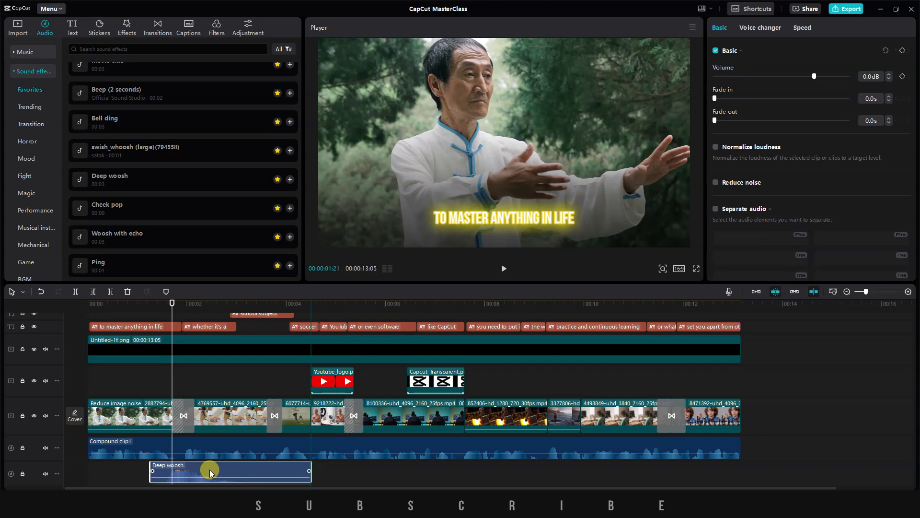
{"action": "scroll", "coordinate": [211, 473], "scroll_direction": "up", "scroll_amount": 2}
{"action": "left_click_drag", "start_coordinate": [441, 451], "coordinate": [231, 451]}
{"action": "left_click_drag", "start_coordinate": [120, 448], "coordinate": [150, 449]}
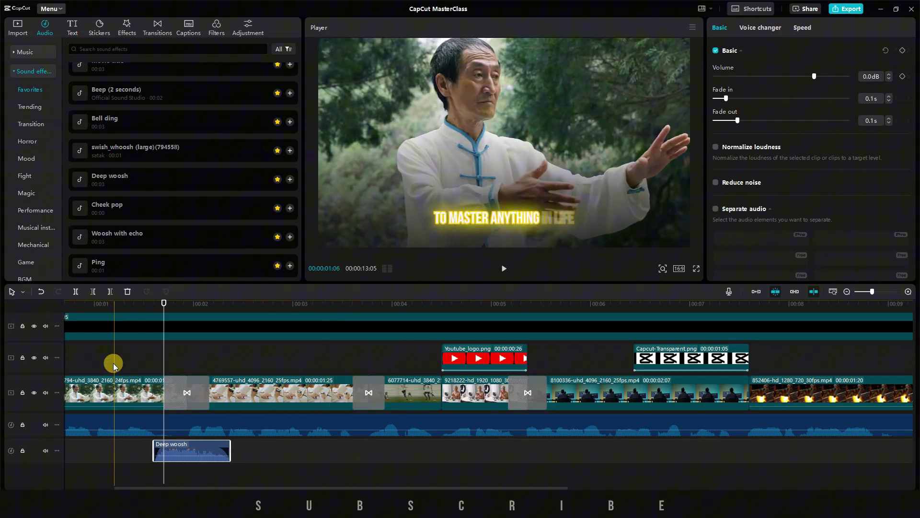
{"action": "left_click", "coordinate": [133, 360]}
{"action": "key", "text": "space"}
{"action": "key", "text": "space"}
{"action": "left_click", "coordinate": [154, 379]}
{"action": "key", "text": "space"}
{"action": "key", "text": "space"}
Set the Deep woosh clip's volume to -11.6dB and replay to hear it.
{"action": "left_click", "coordinate": [192, 453]}
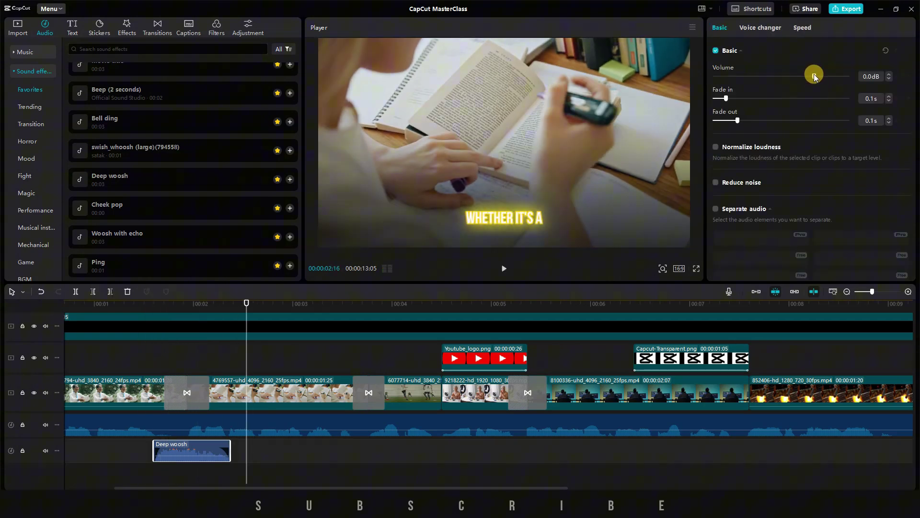
{"action": "left_click_drag", "start_coordinate": [800, 77], "coordinate": [814, 77]}
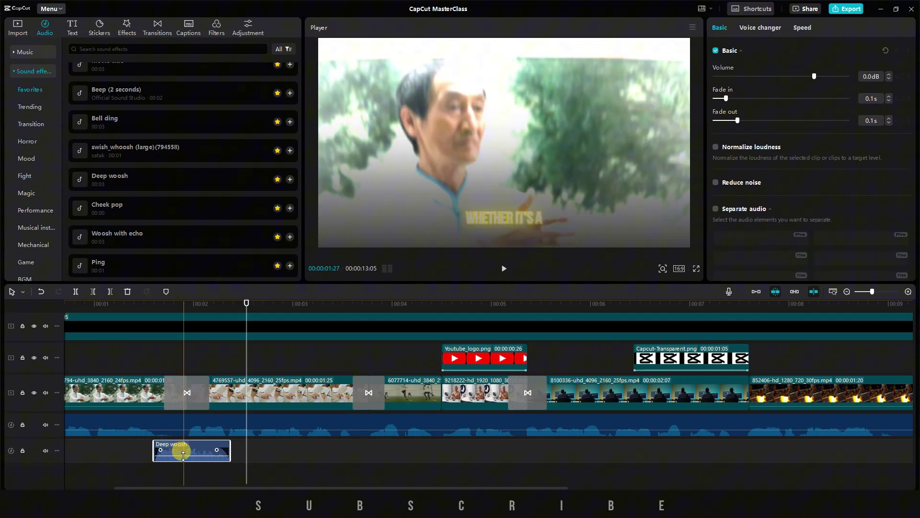
{"action": "left_click_drag", "start_coordinate": [191, 455], "coordinate": [191, 455]}
{"action": "left_click", "coordinate": [503, 268]}
{"action": "left_click", "coordinate": [504, 268]}
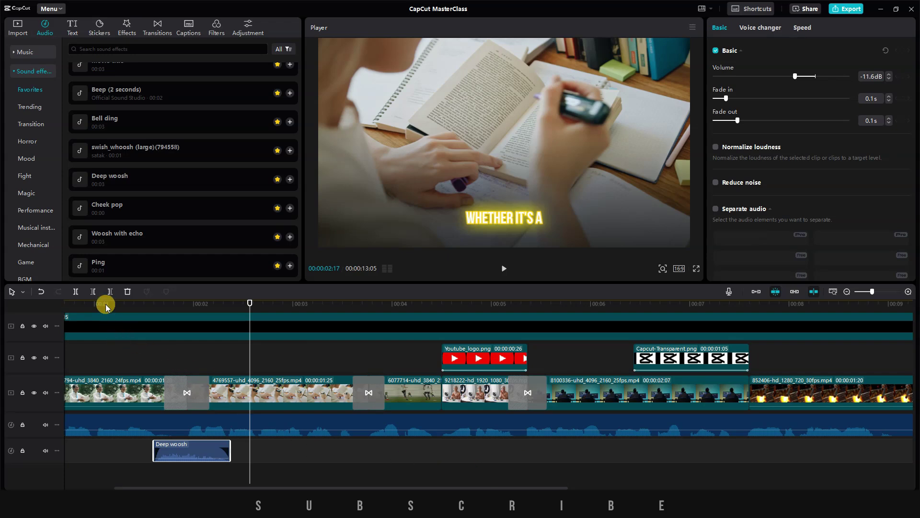
{"action": "scroll", "coordinate": [106, 306], "scroll_direction": "left", "scroll_amount": 2}
{"action": "left_click", "coordinate": [449, 306]}
{"action": "left_click", "coordinate": [159, 48]}
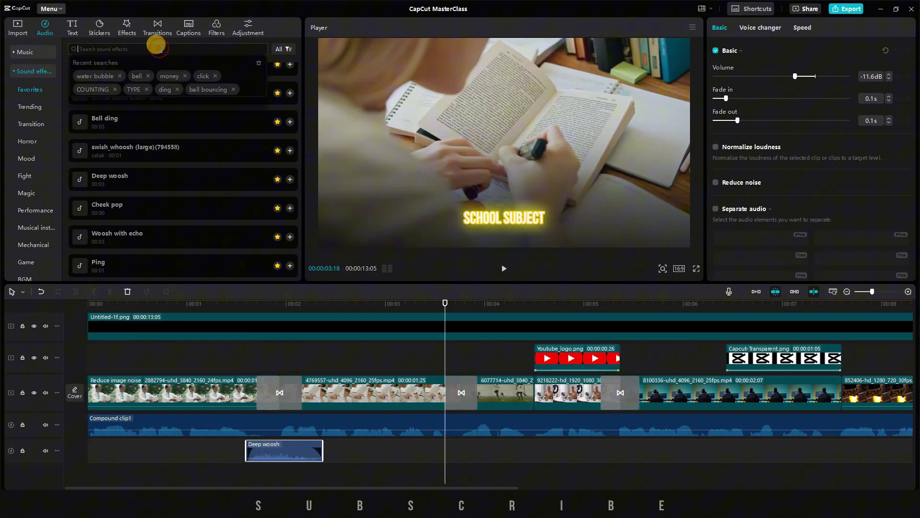
{"action": "type", "text": "p"}
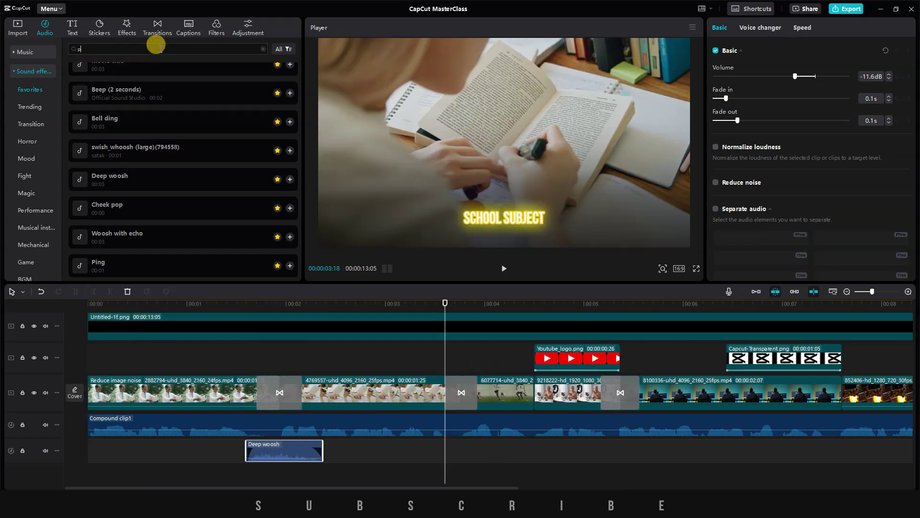
{"action": "key", "text": "Return"}
{"action": "left_click", "coordinate": [190, 144]}
{"action": "scroll", "coordinate": [194, 158], "scroll_direction": "down", "scroll_amount": 3}
{"action": "left_click", "coordinate": [188, 220]}
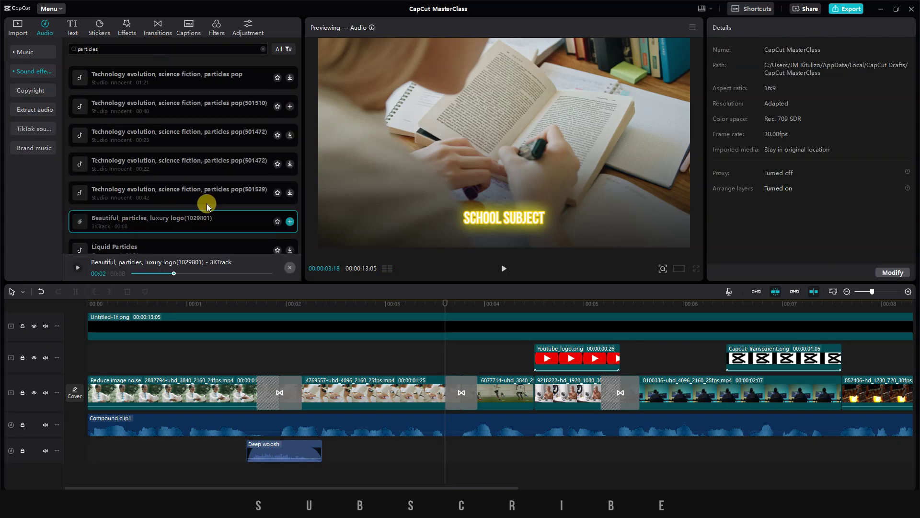
{"action": "scroll", "coordinate": [192, 220], "scroll_direction": "down", "scroll_amount": 1}
{"action": "left_click", "coordinate": [235, 243]}
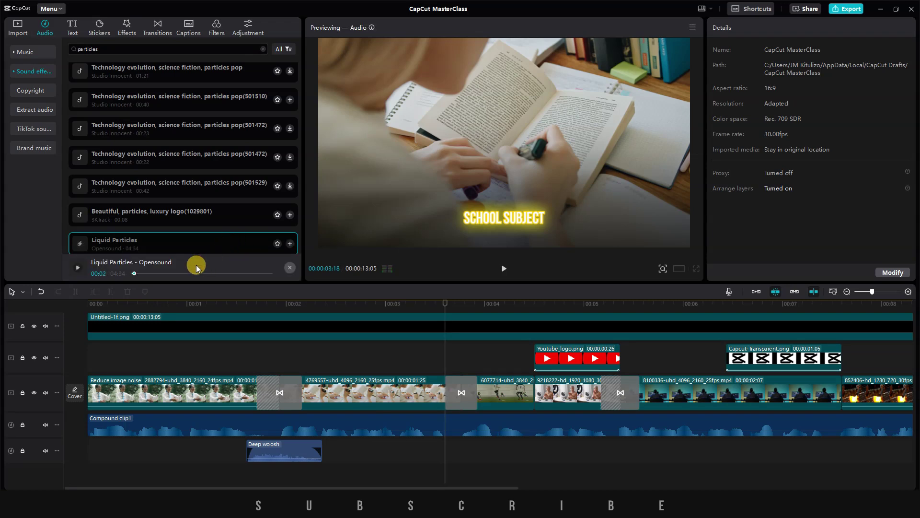
{"action": "scroll", "coordinate": [211, 191], "scroll_direction": "up", "scroll_amount": 4}
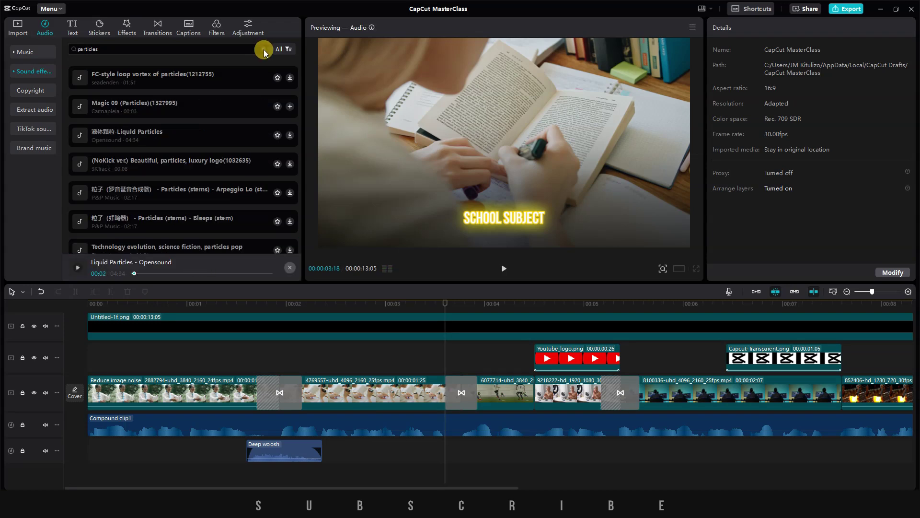
{"action": "left_click", "coordinate": [263, 50]}
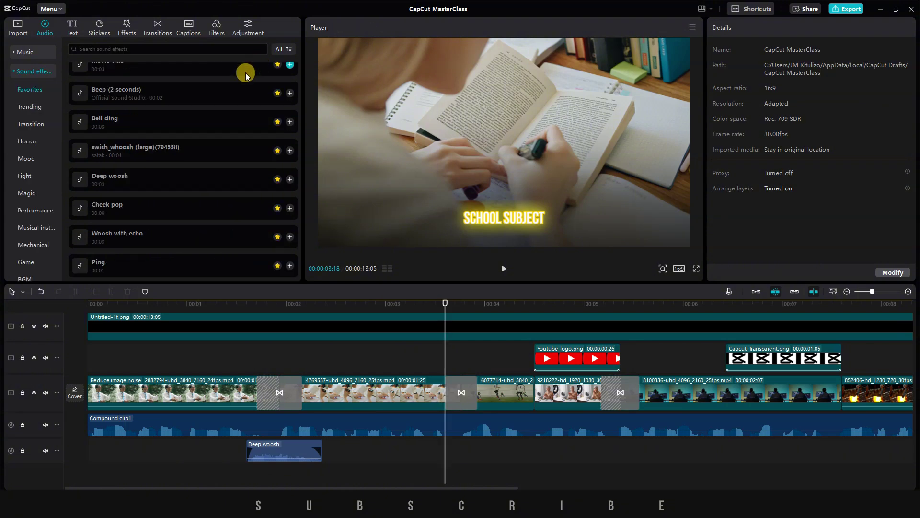
Search 'water bubble' sound effects and preview results, including Bukubuku (Bubble sound in water).
{"action": "left_click", "coordinate": [140, 48]}
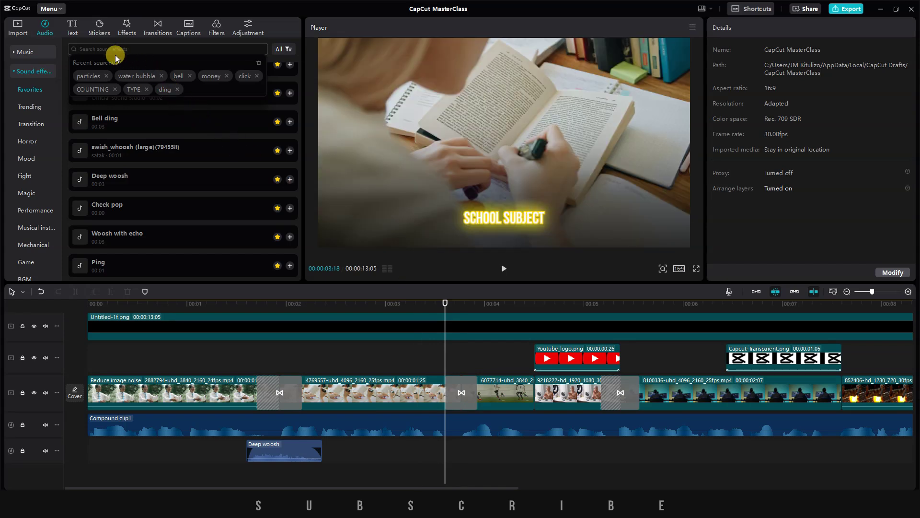
{"action": "left_click", "coordinate": [140, 77]}
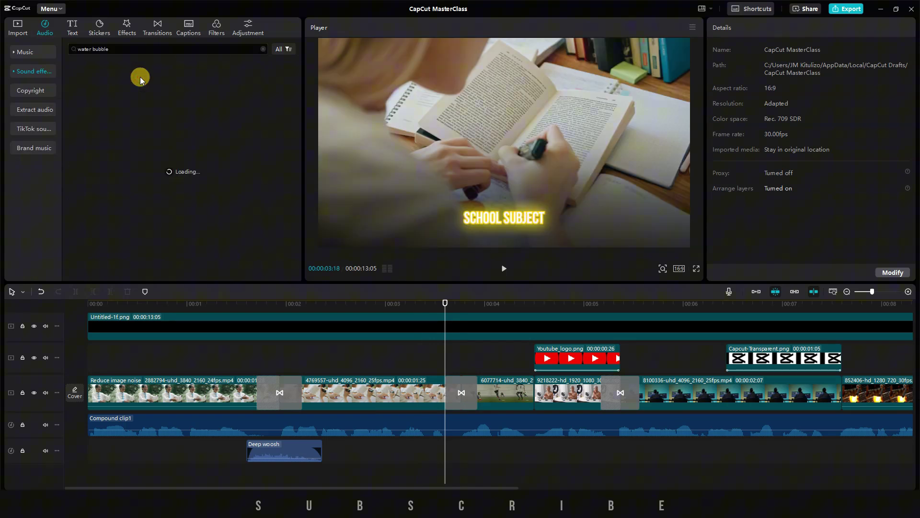
{"action": "left_click", "coordinate": [178, 102]}
{"action": "left_click", "coordinate": [185, 137]}
{"action": "left_click", "coordinate": [171, 157]}
{"action": "left_click", "coordinate": [167, 185]}
Place Bukubuku on the lower audio track, cut off its tail, and play it back.
{"action": "scroll", "coordinate": [281, 161], "scroll_direction": "down", "scroll_amount": 1}
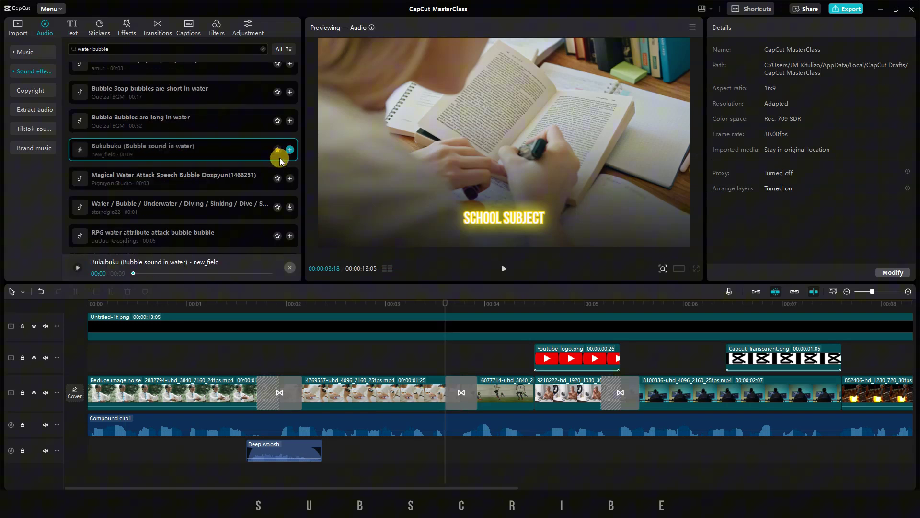
{"action": "left_click_drag", "start_coordinate": [220, 149], "coordinate": [414, 449]}
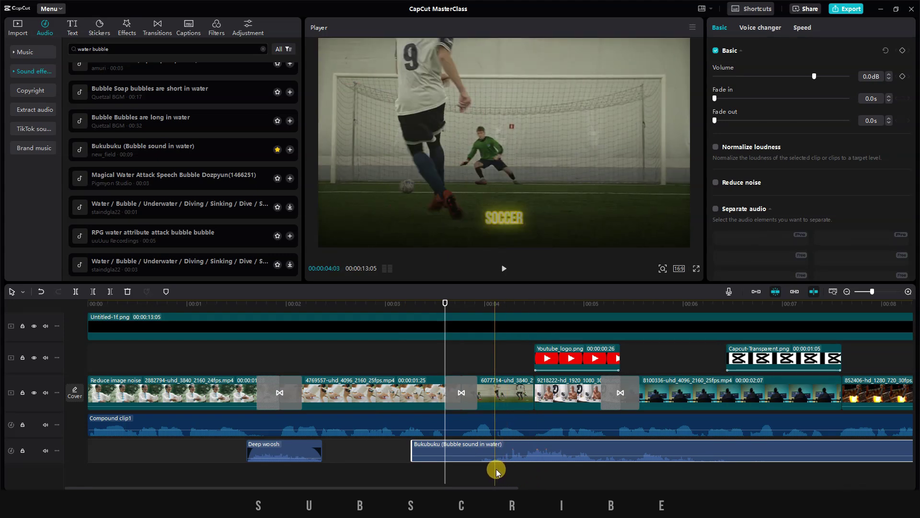
{"action": "mouse_move", "coordinate": [498, 451]}
{"action": "left_mouse_down"}
{"action": "mouse_move", "coordinate": [594, 451]}
{"action": "mouse_move", "coordinate": [516, 449]}
{"action": "left_mouse_up"}
{"action": "key", "text": "w"}
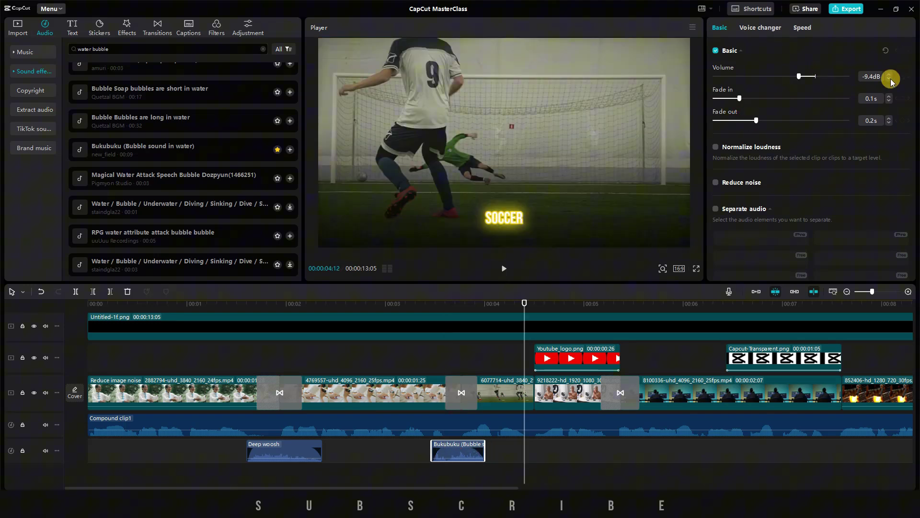
{"action": "left_click", "coordinate": [504, 269]}
Add Woosh Wind_2 at about 4:15 before the YouTube part and cut off its tail.
{"action": "left_click", "coordinate": [600, 303]}
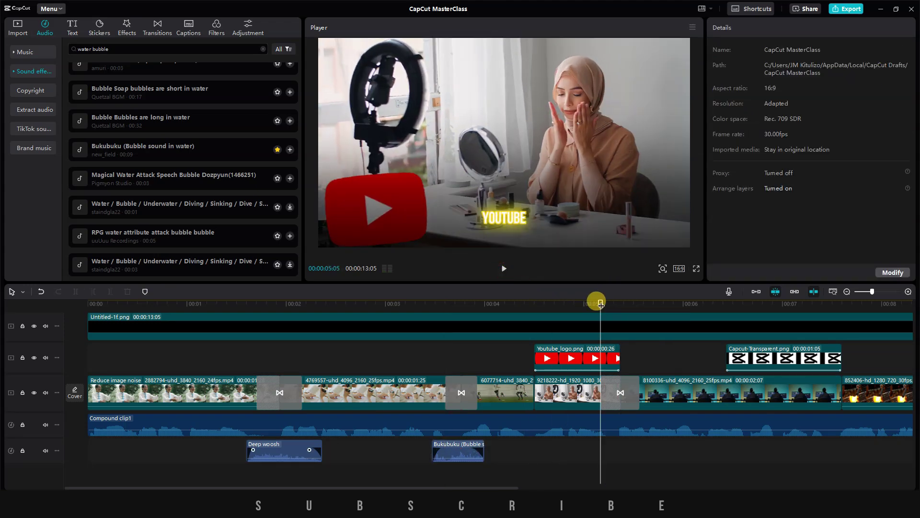
{"action": "left_click_drag", "start_coordinate": [601, 303], "coordinate": [532, 306]}
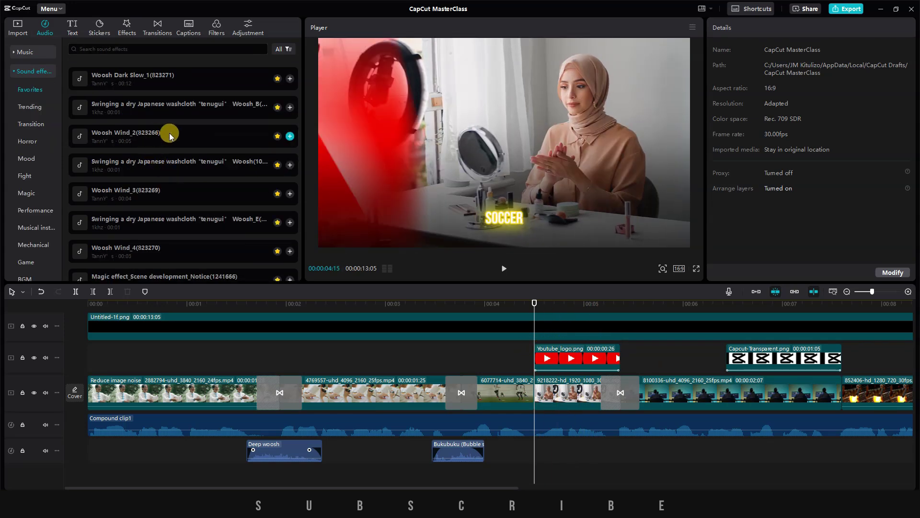
{"action": "left_click", "coordinate": [170, 136]}
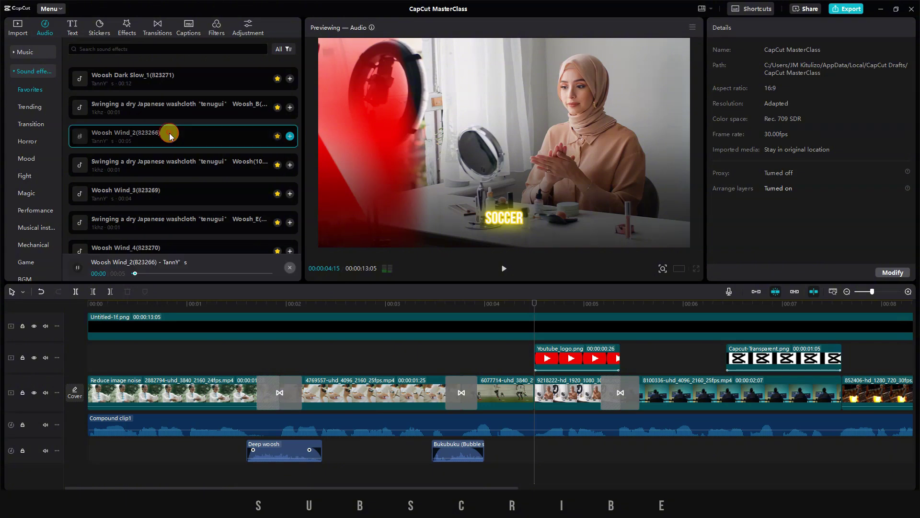
{"action": "left_click", "coordinate": [290, 136]}
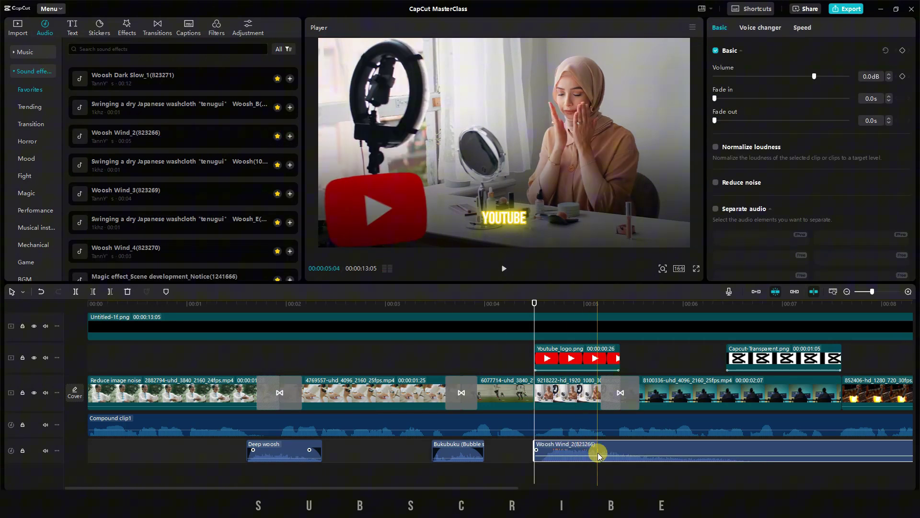
{"action": "key", "text": "w"}
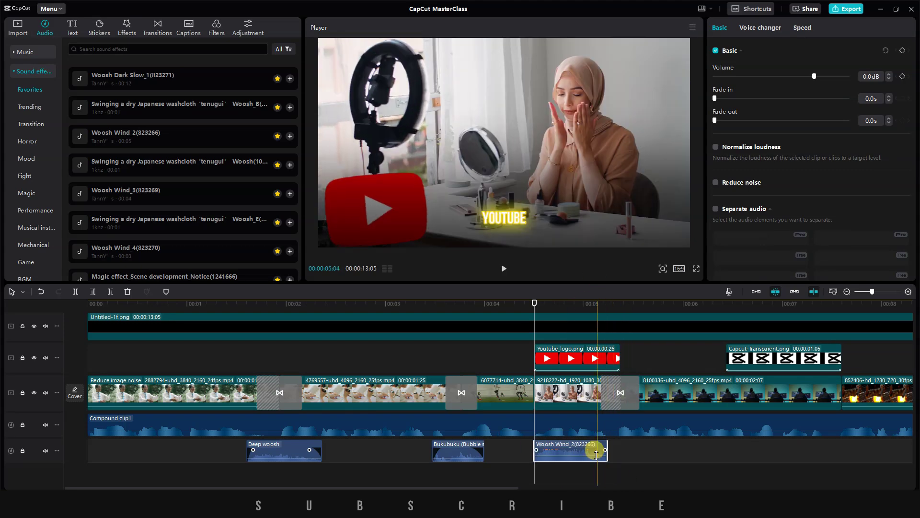
Lower the Woosh Wind_2 volume to -10.5 dB and preview the YouTube logo scene.
{"action": "left_click_drag", "start_coordinate": [814, 77], "coordinate": [797, 76]}
{"action": "key", "text": "space"}
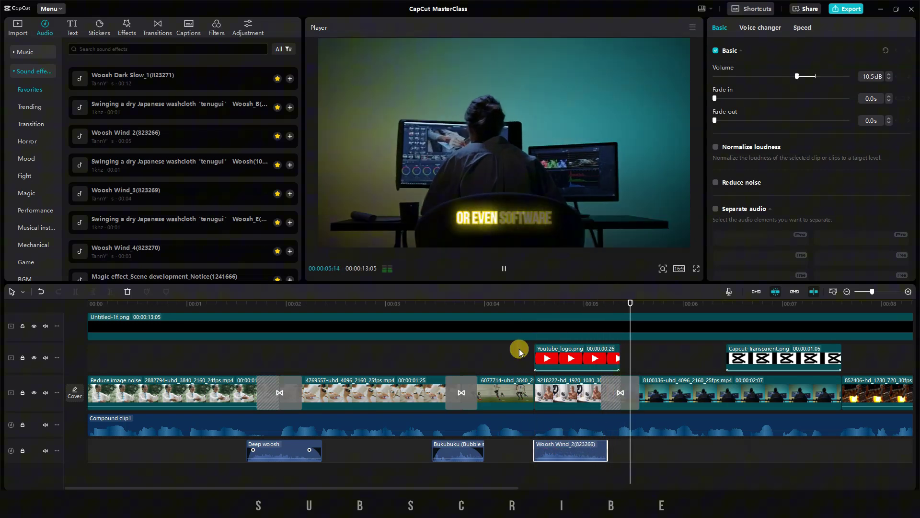
{"action": "left_click", "coordinate": [586, 304]}
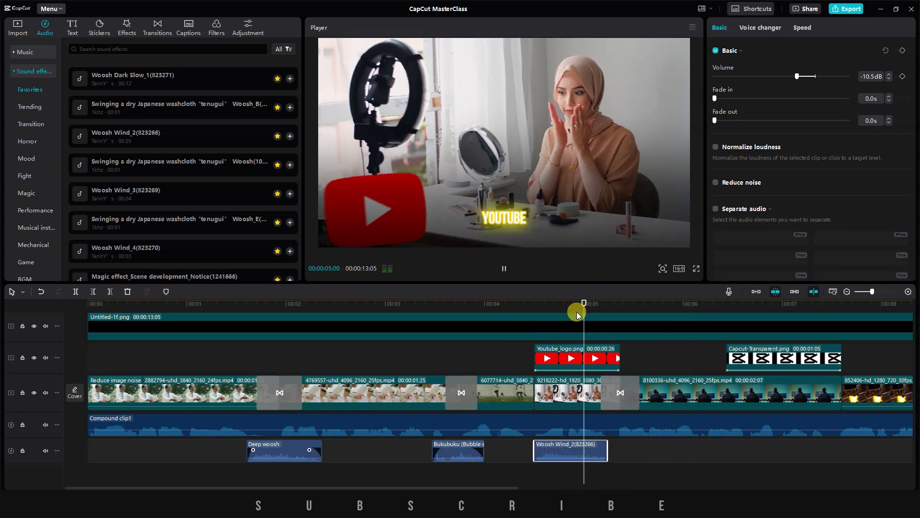
{"action": "key", "text": "space"}
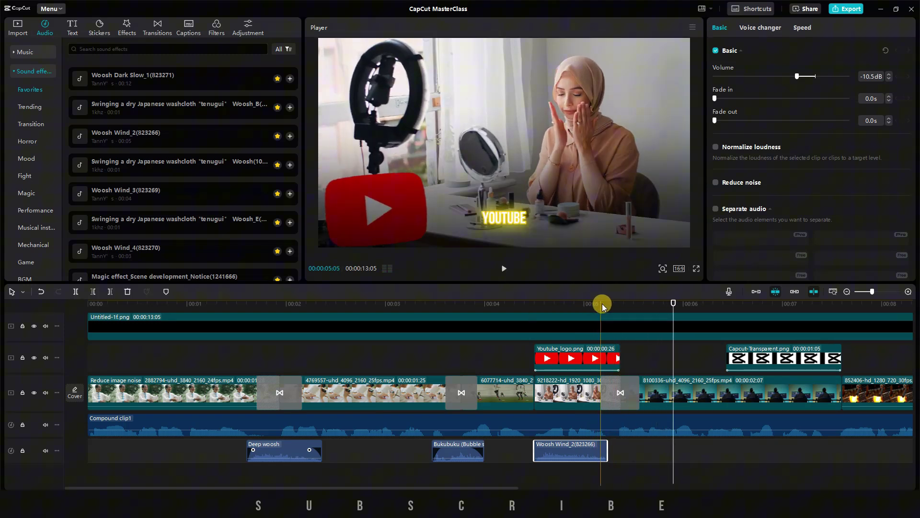
Add a trimmed Remembering woosh at -5.6 dB and a quieter Movie title sound after the YouTube logo.
{"action": "left_click", "coordinate": [604, 303]}
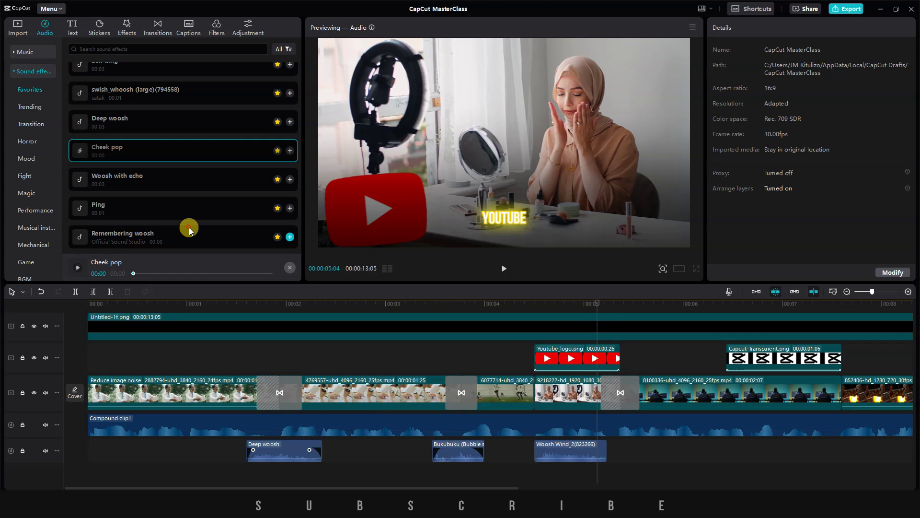
{"action": "left_click", "coordinate": [189, 230]}
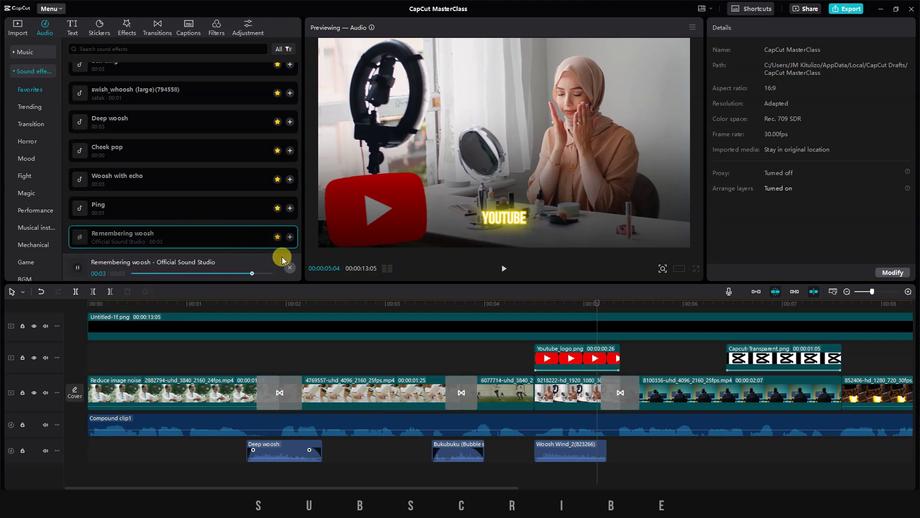
{"action": "left_click", "coordinate": [290, 238]}
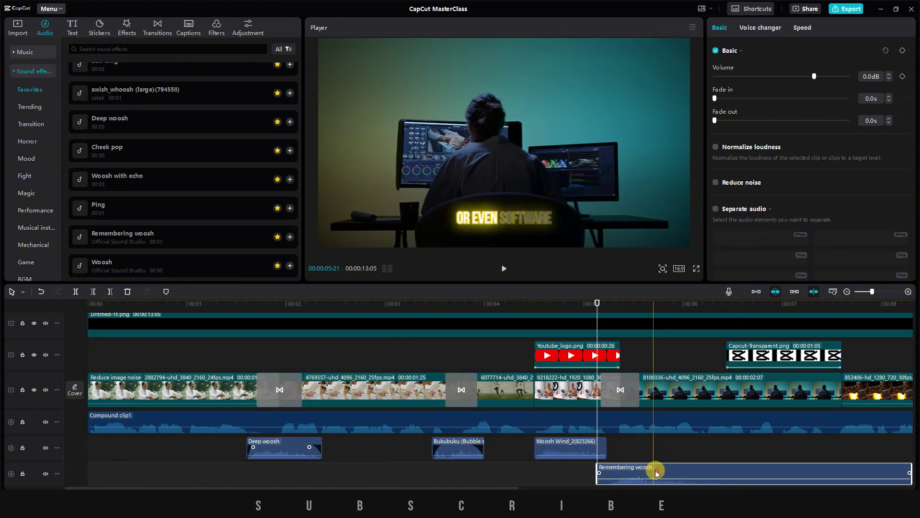
{"action": "left_click_drag", "start_coordinate": [655, 470], "coordinate": [623, 473]}
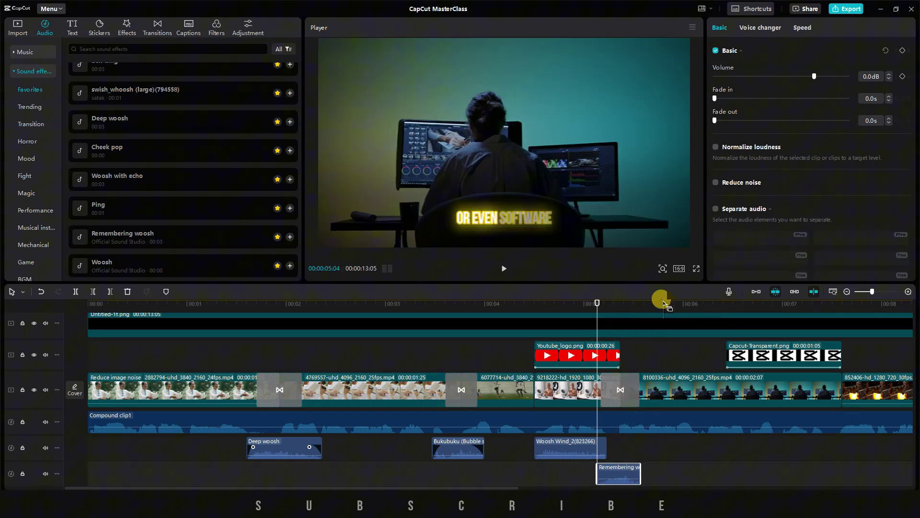
{"action": "left_click_drag", "start_coordinate": [814, 76], "coordinate": [805, 77]}
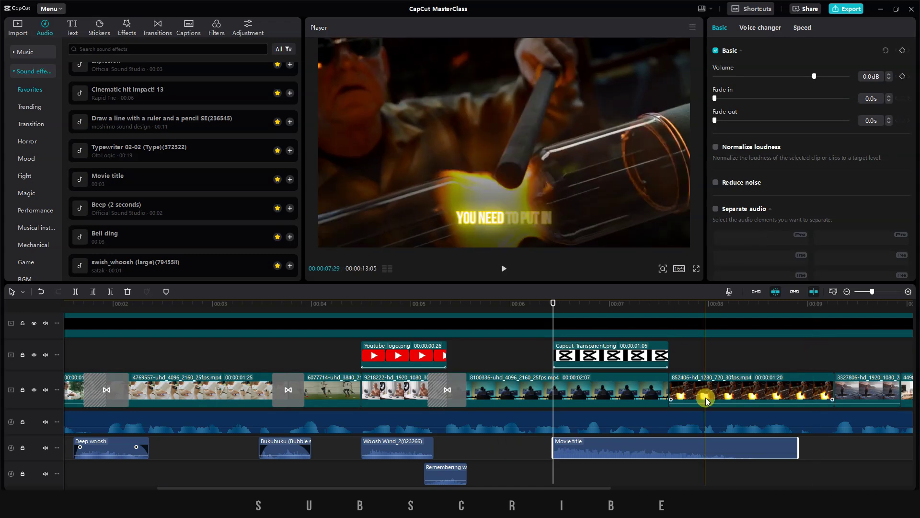
{"action": "left_click_drag", "start_coordinate": [560, 449], "coordinate": [590, 449]}
{"action": "left_click_drag", "start_coordinate": [814, 76], "coordinate": [804, 77]}
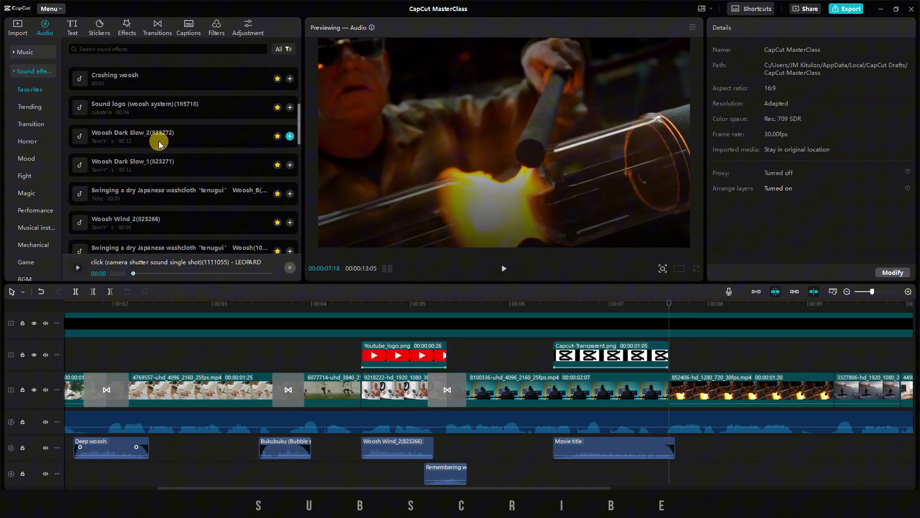
Add the Favorites Mouse click sound and place it on the lower track just after Movie title.
{"action": "scroll", "coordinate": [159, 142], "scroll_direction": "up", "scroll_amount": 6}
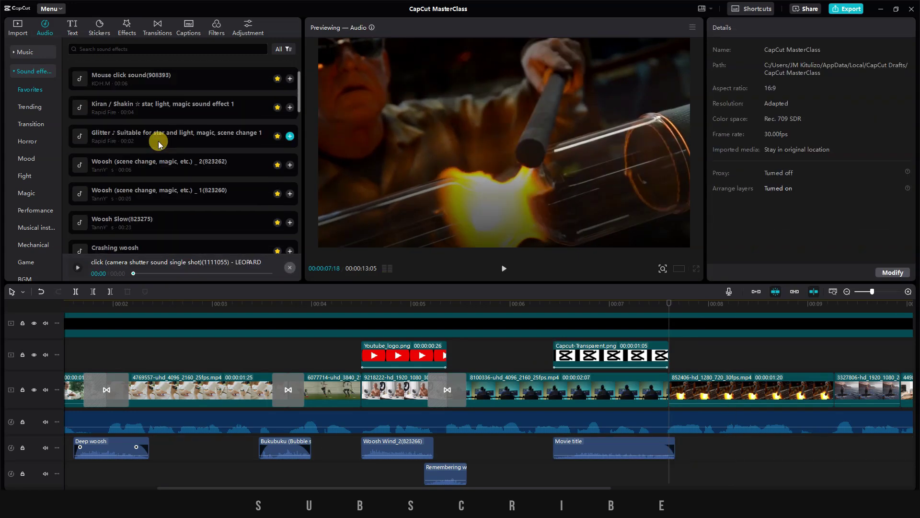
{"action": "scroll", "coordinate": [158, 141], "scroll_direction": "up", "scroll_amount": 2}
{"action": "left_click", "coordinate": [150, 127]}
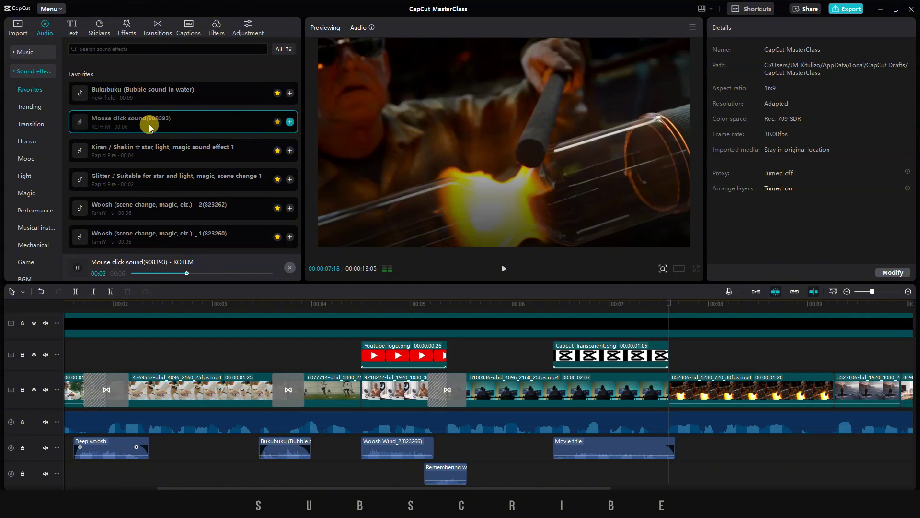
{"action": "left_click", "coordinate": [290, 121]}
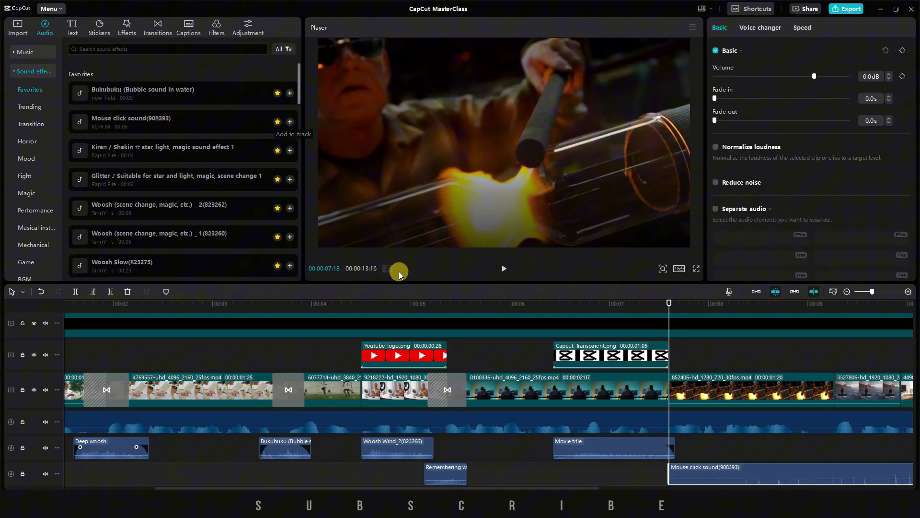
{"action": "left_click_drag", "start_coordinate": [872, 472], "coordinate": [457, 450]}
{"action": "scroll", "coordinate": [748, 460], "scroll_direction": "right", "scroll_amount": 5}
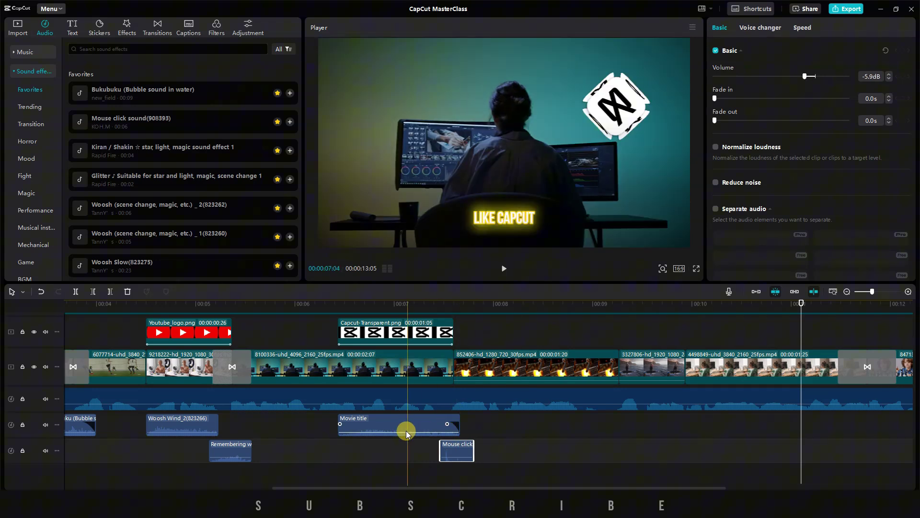
Duplicate the Mouse click sound and move the copy later in the video.
{"action": "right_click", "coordinate": [462, 451]}
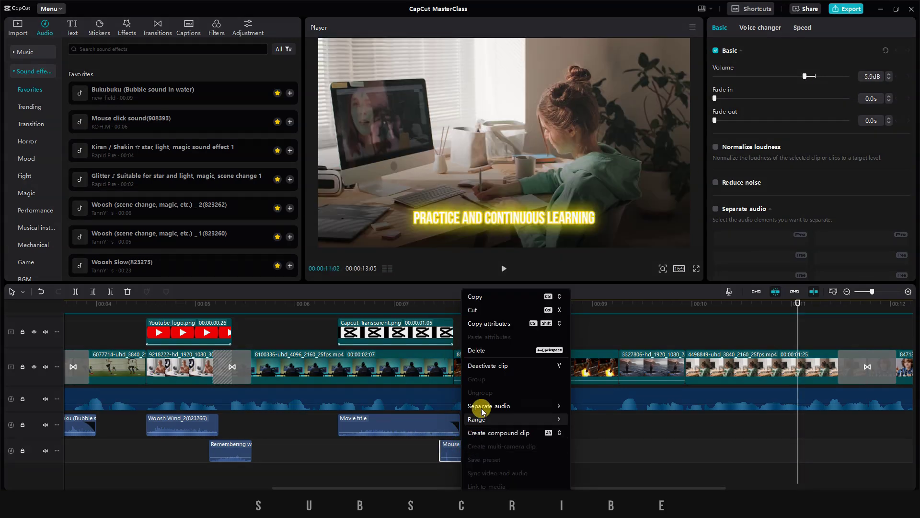
{"action": "left_click", "coordinate": [509, 301]}
{"action": "key", "text": "ctrl+v"}
{"action": "left_click_drag", "start_coordinate": [756, 460], "coordinate": [692, 427]}
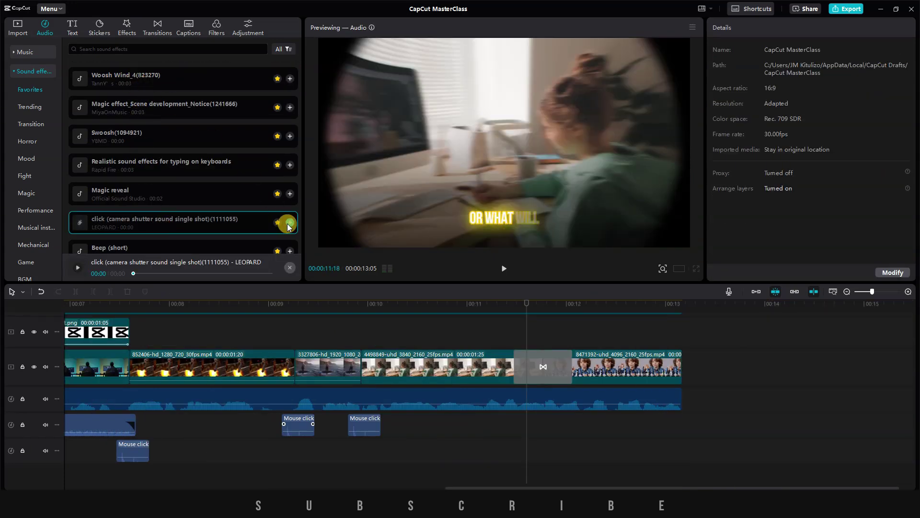
Add the camera-shutter click sound and review the audio around the final transition.
{"action": "left_click", "coordinate": [290, 222]}
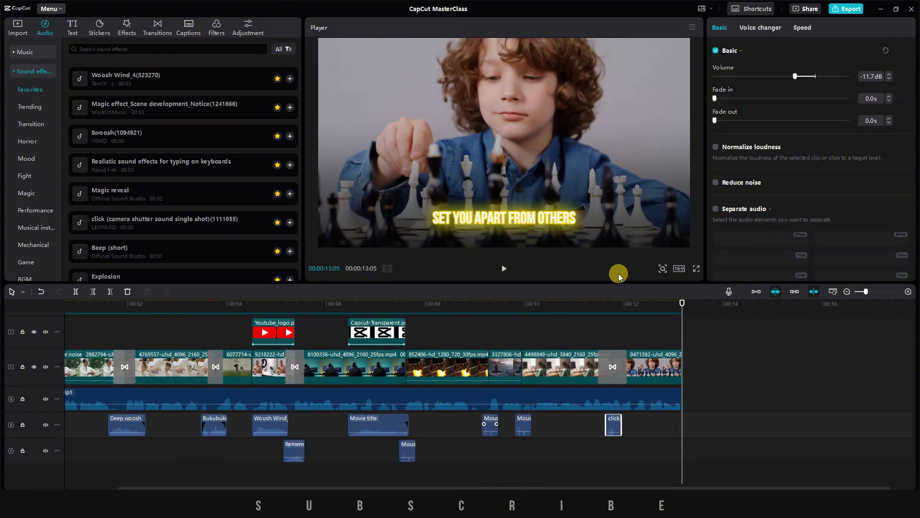
{"action": "key", "text": "ctrl+minus"}
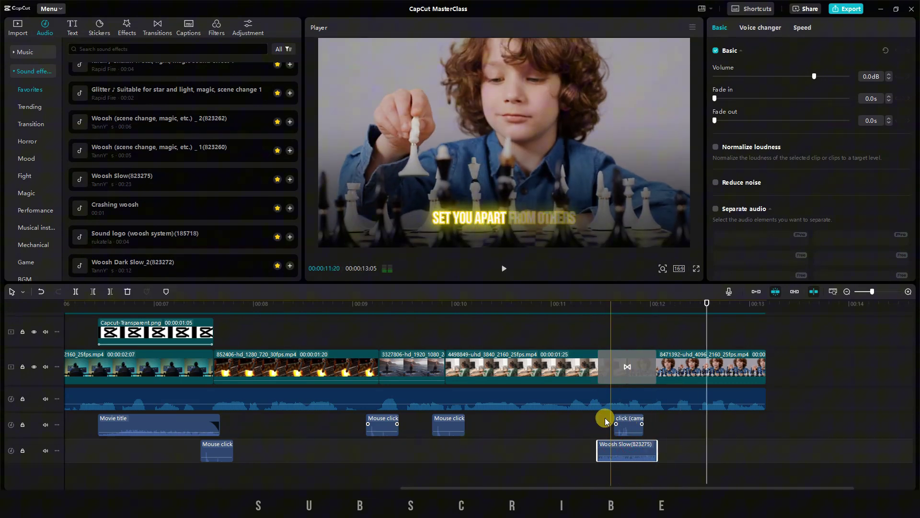
{"action": "left_click", "coordinate": [594, 422]}
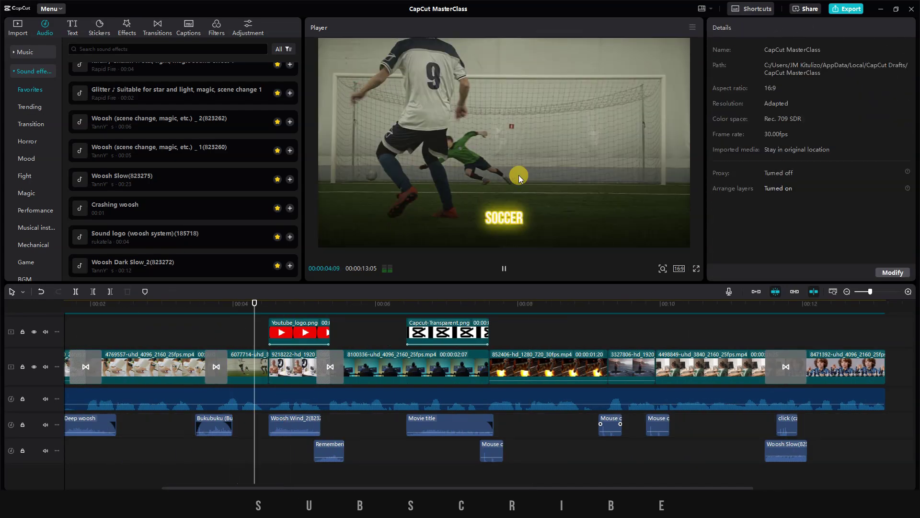
{"action": "left_click", "coordinate": [286, 427]}
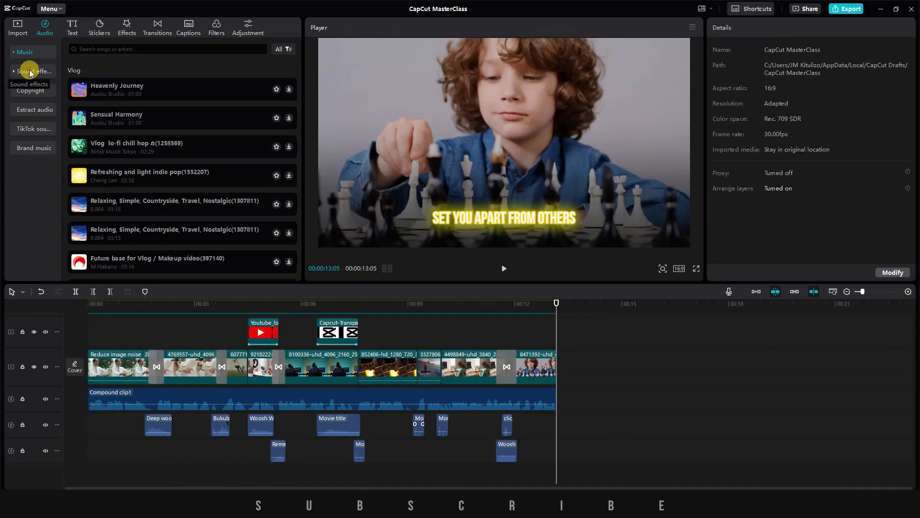
Browse the music library, its copyright check info and the TikTok sounds page.
{"action": "left_click", "coordinate": [30, 72]}
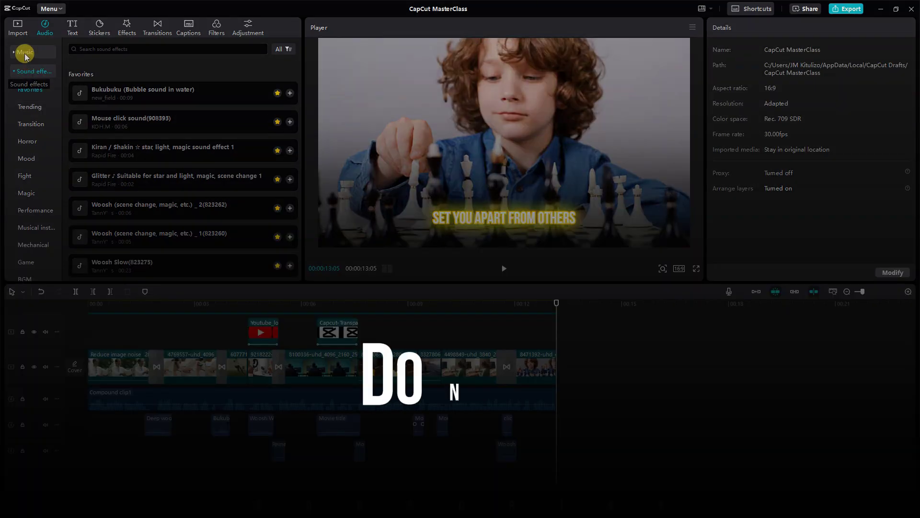
{"action": "left_click", "coordinate": [31, 90]}
{"action": "left_click", "coordinate": [42, 127]}
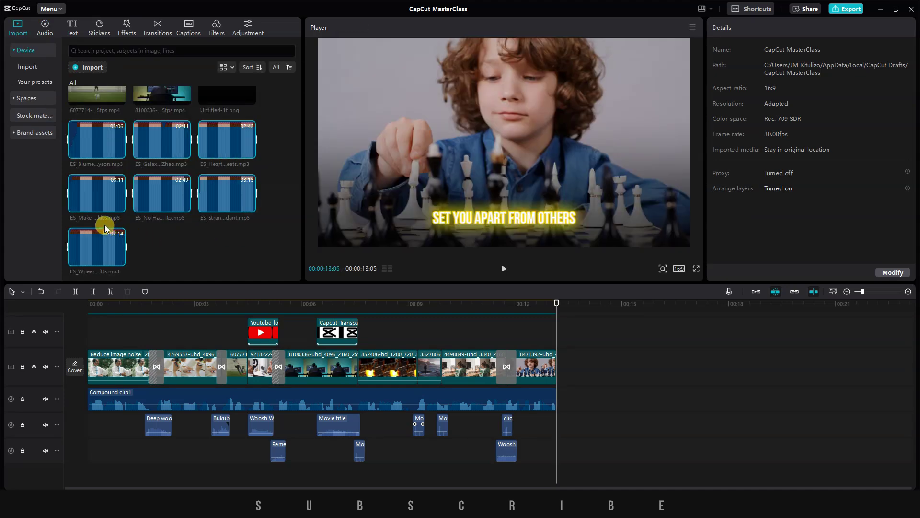
Preview ES_Blume - Heyson and another imported ES_ music track.
{"action": "left_click", "coordinate": [157, 237]}
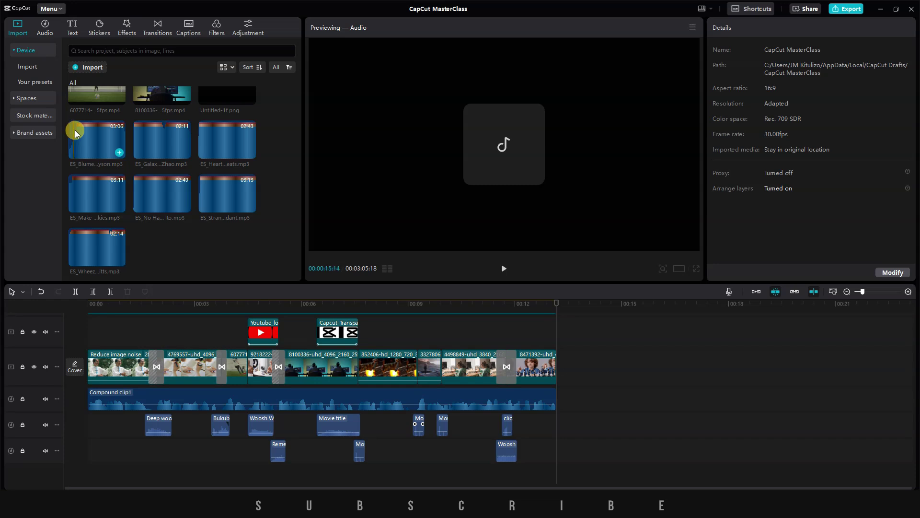
{"action": "left_click", "coordinate": [74, 130]}
{"action": "left_click", "coordinate": [135, 150]}
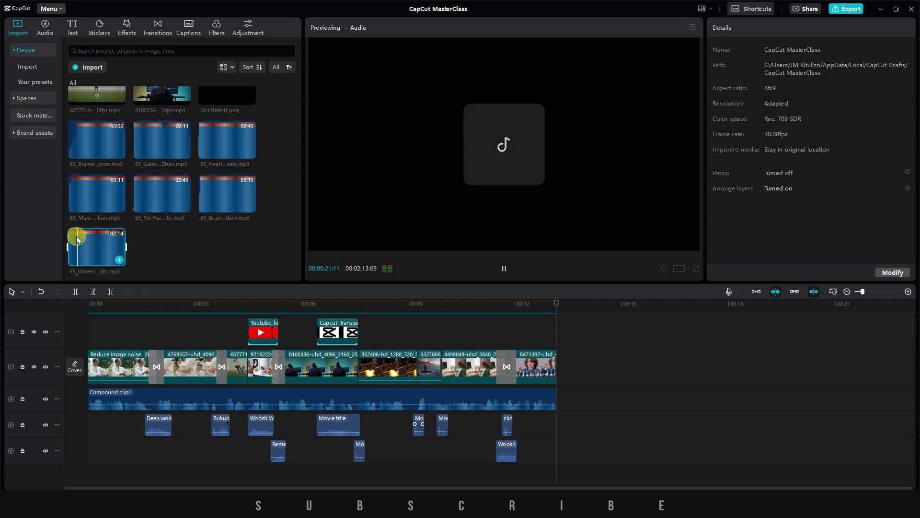
Place ES_Blume - Heyson.mp3 on its own track at -21 dB, cut where the video ends, and play it back.
{"action": "left_click_drag", "start_coordinate": [156, 144], "coordinate": [96, 472]}
{"action": "left_click_drag", "start_coordinate": [814, 76], "coordinate": [783, 83]}
{"action": "left_click", "coordinate": [528, 119]}
{"action": "key", "text": "space"}
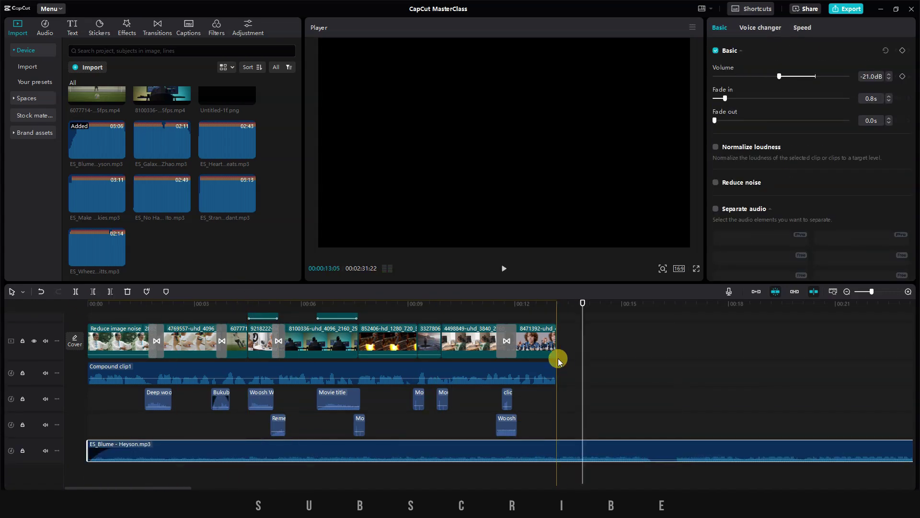
{"action": "key", "text": "w"}
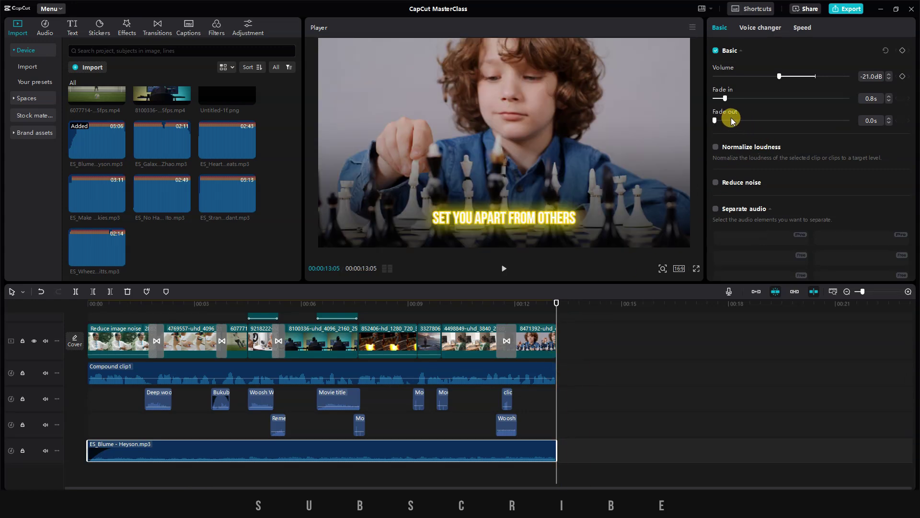
{"action": "left_click", "coordinate": [560, 76]}
{"action": "key", "text": "space"}
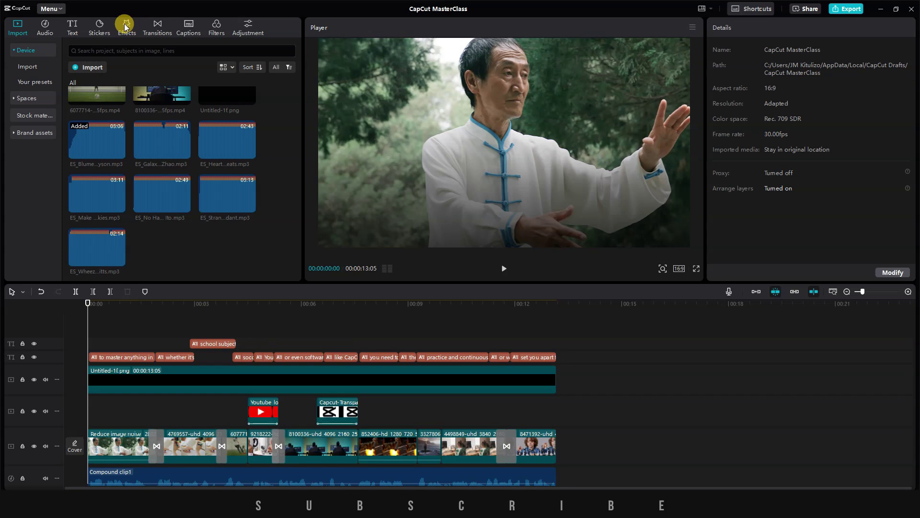
Add the Lightning Eyes body effect and slide it to about 7 seconds in.
{"action": "left_click", "coordinate": [125, 26]}
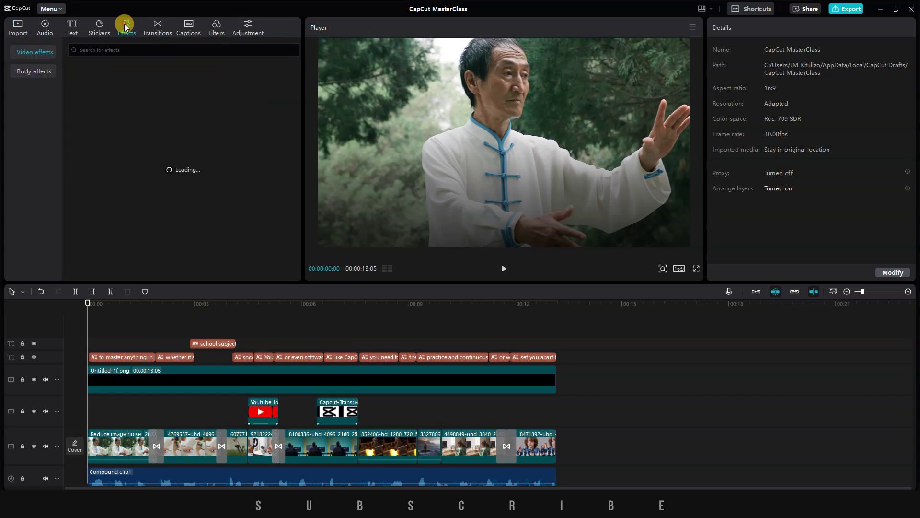
{"action": "left_click", "coordinate": [31, 72]}
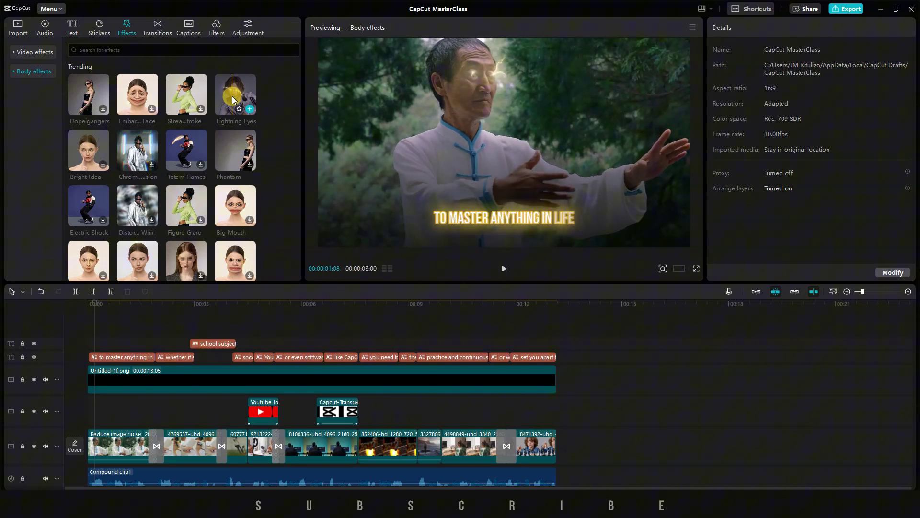
{"action": "left_click", "coordinate": [250, 109]}
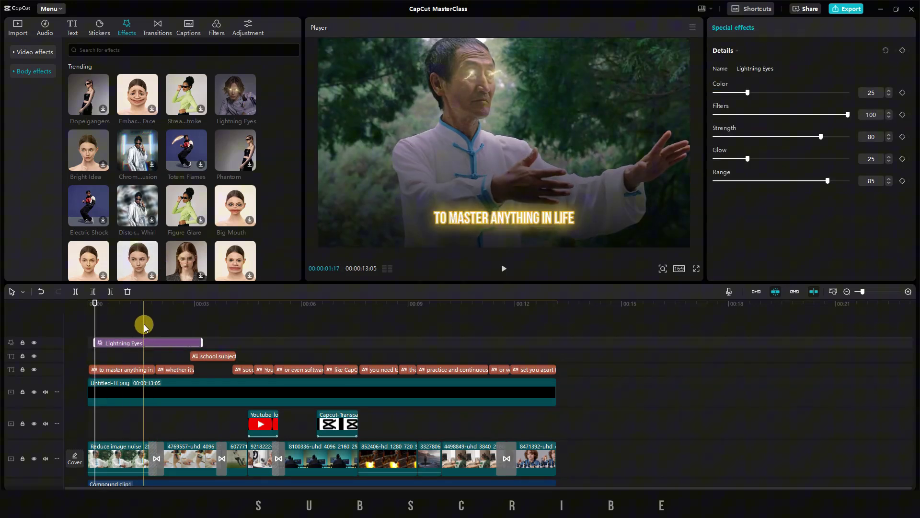
{"action": "left_click_drag", "start_coordinate": [148, 343], "coordinate": [139, 343]}
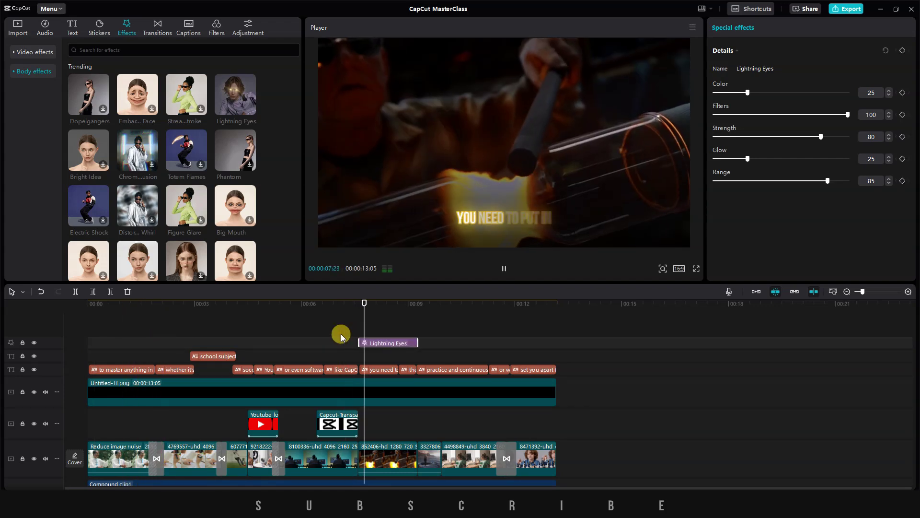
{"action": "key", "text": "space"}
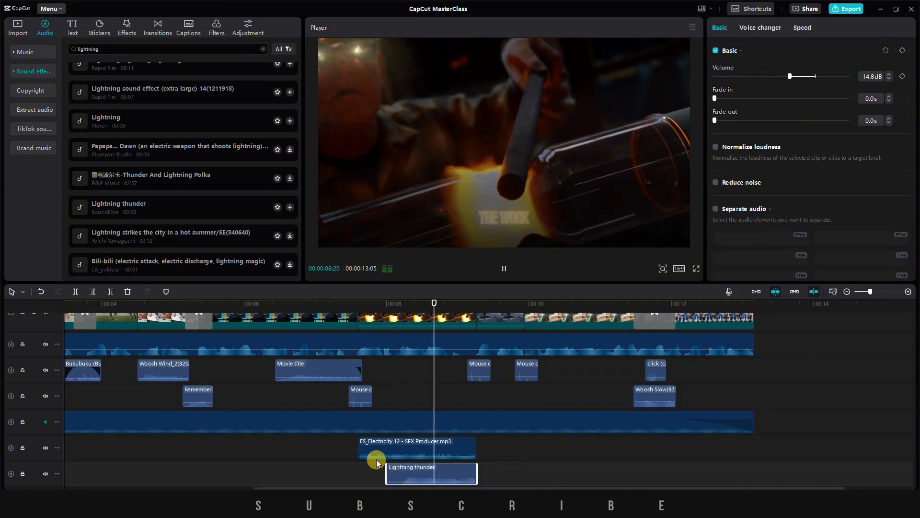
Give the Lightning thunder sound a 0.2 s fade-out and replay the lightning section to check it.
{"action": "key", "text": "space"}
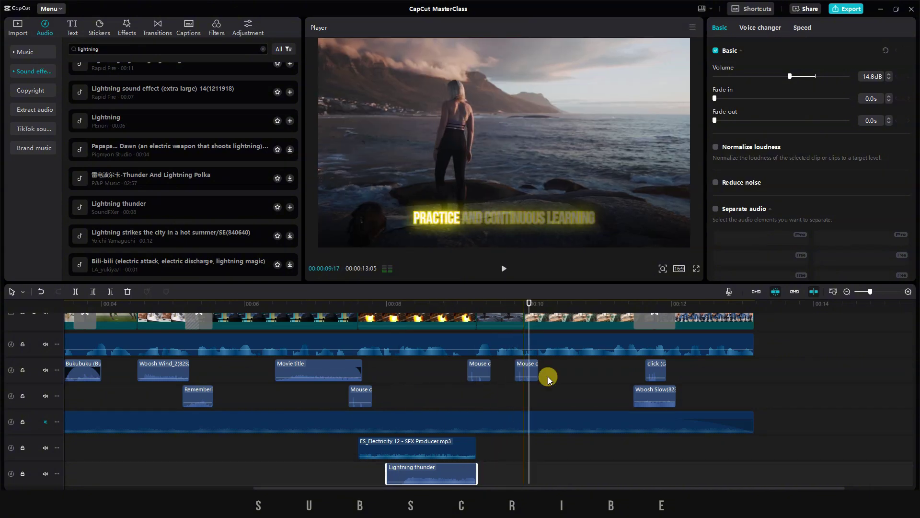
{"action": "left_click", "coordinate": [737, 120]}
{"action": "left_click", "coordinate": [383, 435]}
{"action": "key", "text": "space"}
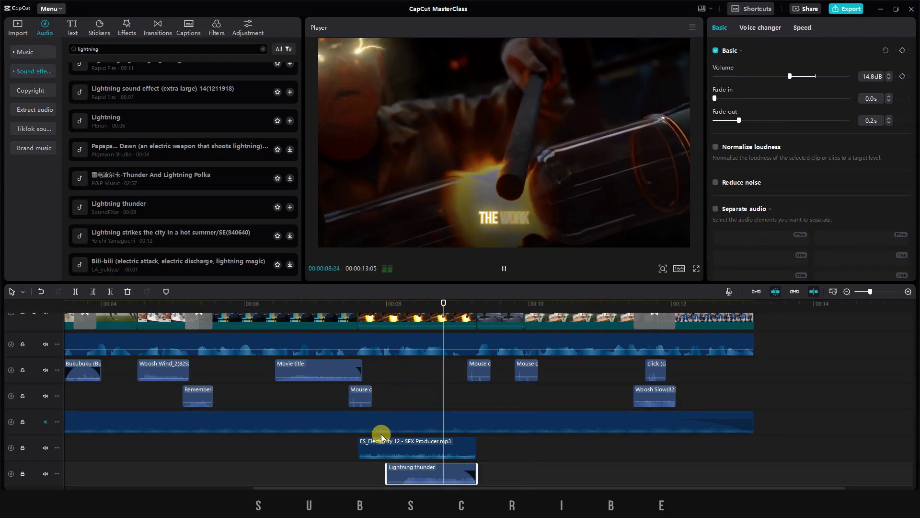
{"action": "key", "text": "space"}
{"action": "left_click", "coordinate": [350, 478]}
{"action": "key", "text": "space"}
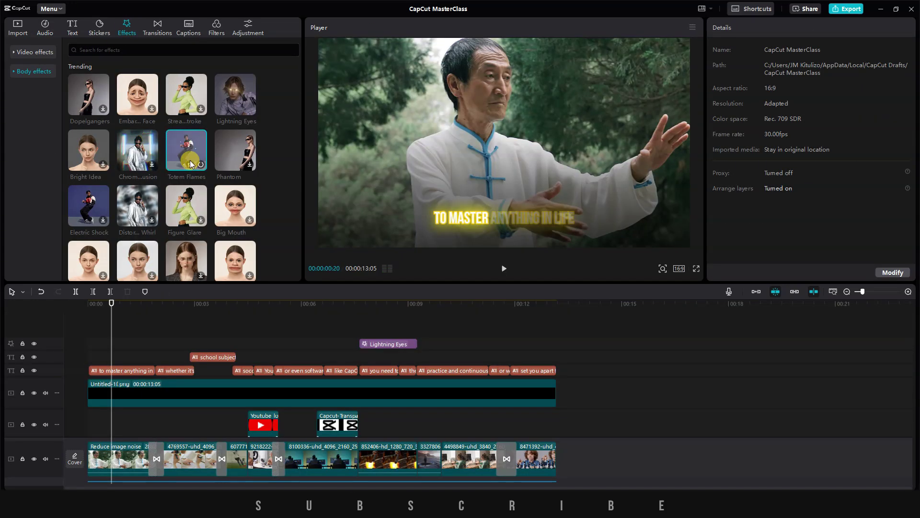
Browse the body effect categories, then collapse them and expand Video effects to show Favorites.
{"action": "scroll", "coordinate": [172, 193], "scroll_direction": "down", "scroll_amount": 3}
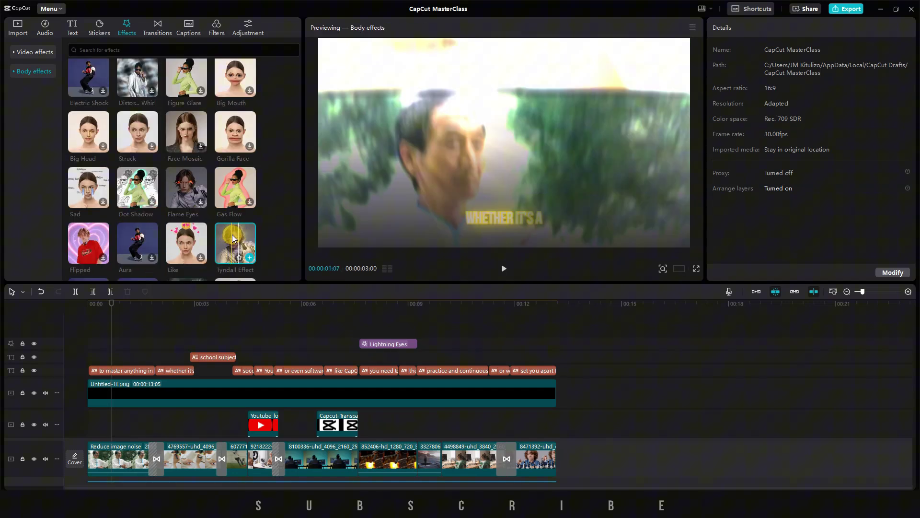
{"action": "scroll", "coordinate": [182, 153], "scroll_direction": "up", "scroll_amount": 3}
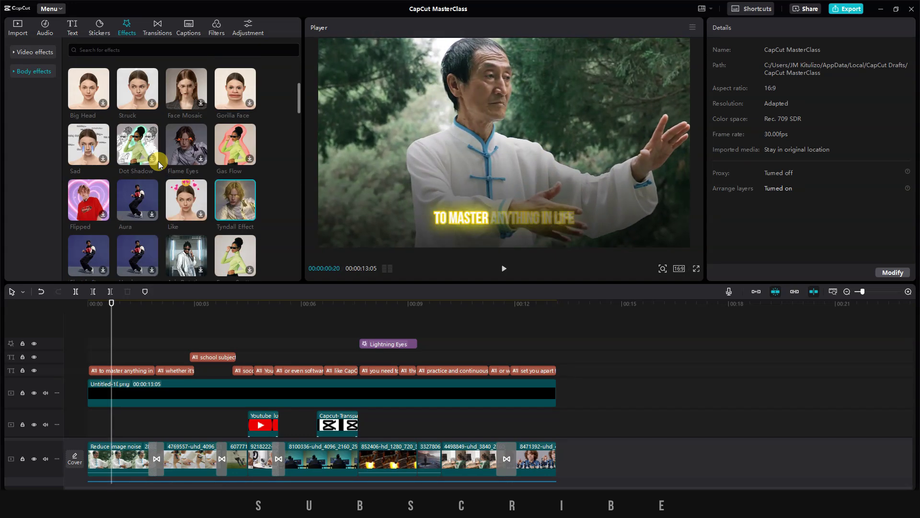
{"action": "left_click", "coordinate": [19, 76]}
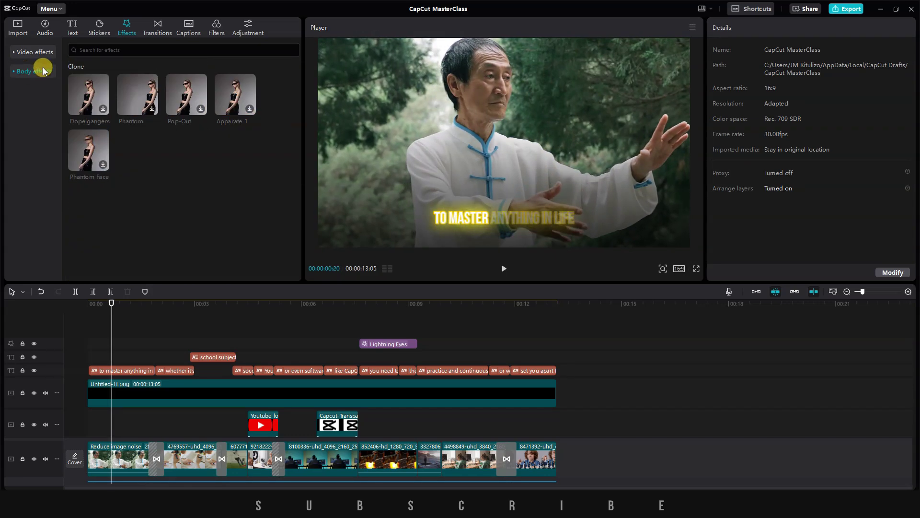
{"action": "scroll", "coordinate": [43, 180], "scroll_direction": "down", "scroll_amount": 2}
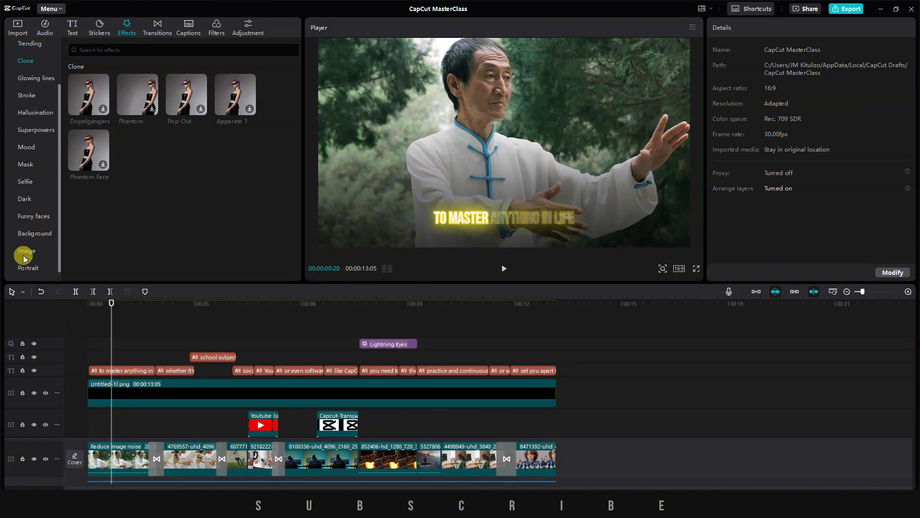
{"action": "scroll", "coordinate": [34, 216], "scroll_direction": "up", "scroll_amount": 2}
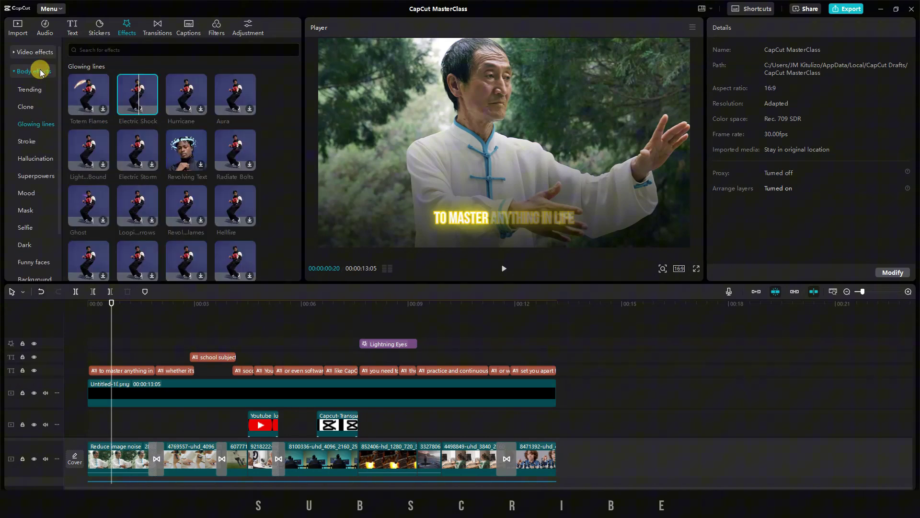
{"action": "left_click", "coordinate": [38, 72]}
{"action": "left_click", "coordinate": [35, 52]}
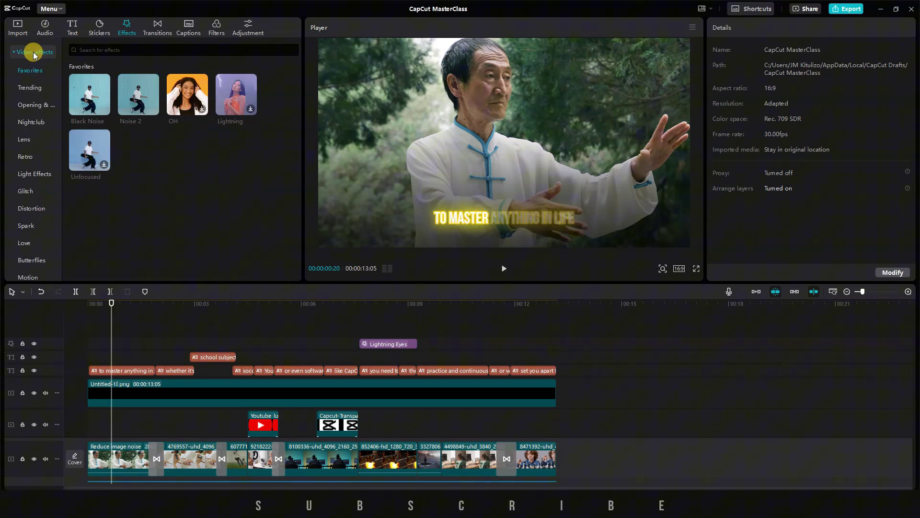
Add the Noise 2 effect and stretch it to the end of the video.
{"action": "left_click_drag", "start_coordinate": [101, 91], "coordinate": [93, 331]}
{"action": "left_click_drag", "start_coordinate": [195, 343], "coordinate": [555, 343]}
{"action": "left_click_drag", "start_coordinate": [111, 312], "coordinate": [88, 312]}
Add Rebound Swing across the whole video at Strength 97, Size 36, Speed 8, and preview it.
{"action": "left_click", "coordinate": [28, 88]}
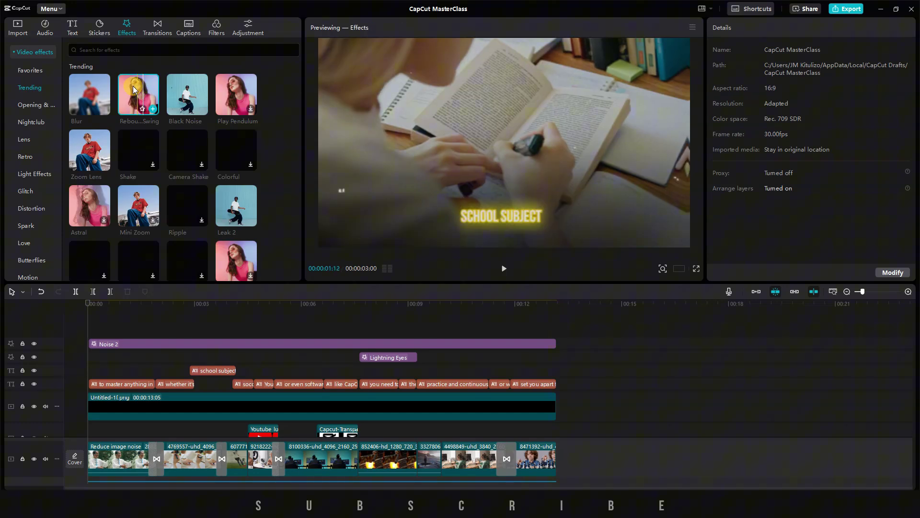
{"action": "mouse_move", "coordinate": [133, 95]}
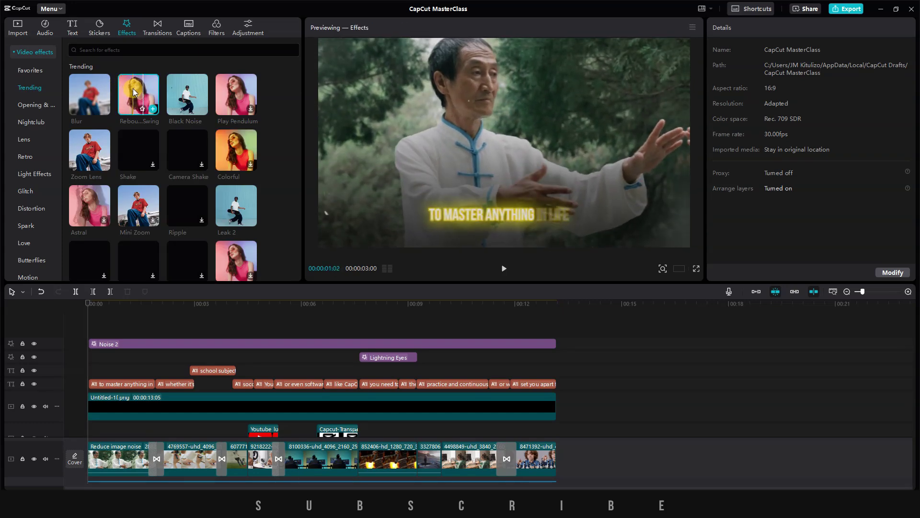
{"action": "left_click_drag", "start_coordinate": [134, 93], "coordinate": [161, 334]}
{"action": "left_click_drag", "start_coordinate": [758, 136], "coordinate": [741, 144]}
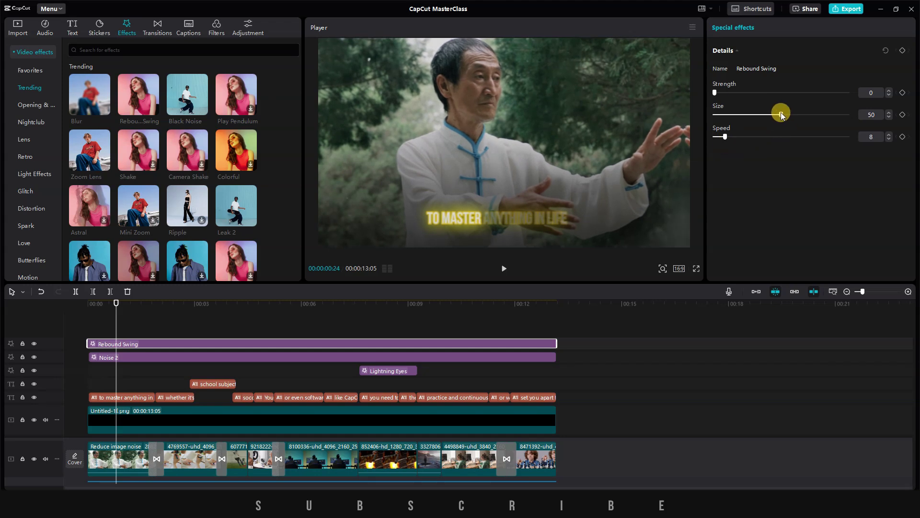
{"action": "mouse_move", "coordinate": [777, 115]}
{"action": "left_mouse_down"}
{"action": "mouse_move", "coordinate": [886, 109]}
{"action": "mouse_move", "coordinate": [743, 117]}
{"action": "mouse_move", "coordinate": [764, 125]}
{"action": "left_mouse_up"}
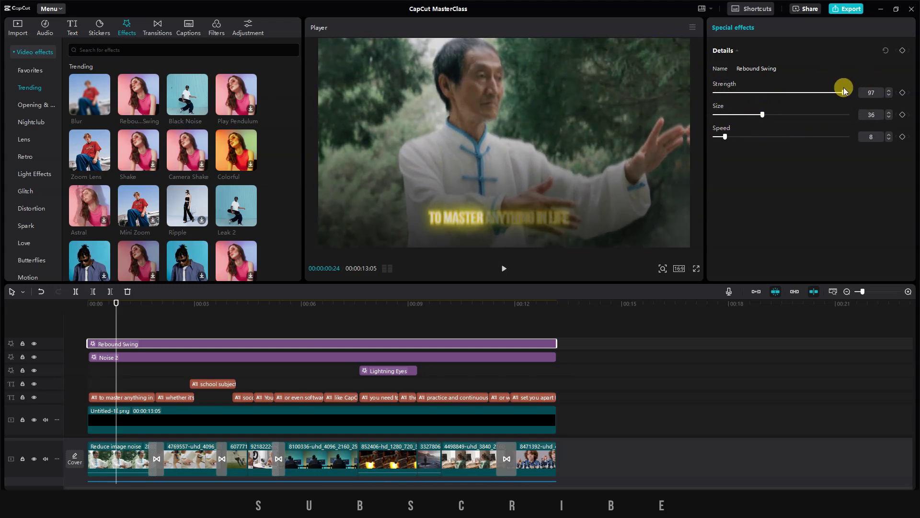
{"action": "key", "text": "space"}
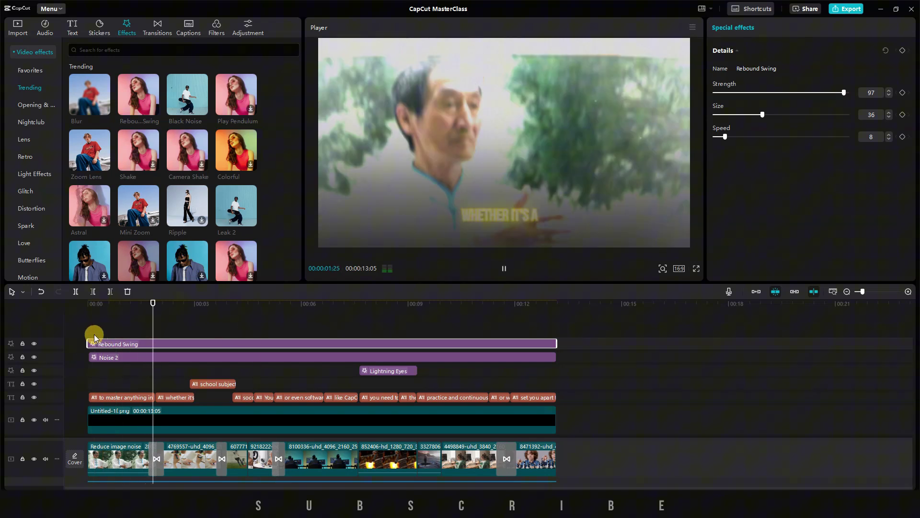
{"action": "left_click", "coordinate": [96, 304]}
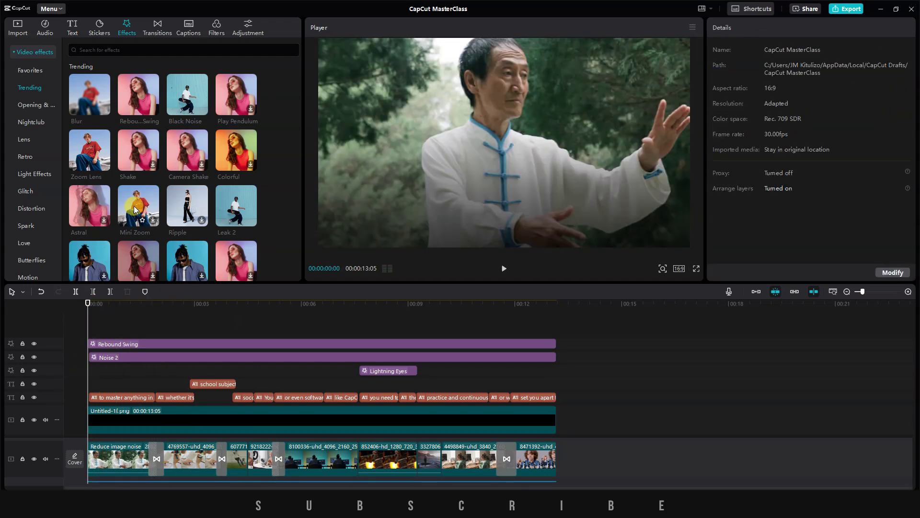
Put Zoom Lens at the start and a trimmed Unfocused effect near the end, extending the last clip.
{"action": "left_click", "coordinate": [91, 147]}
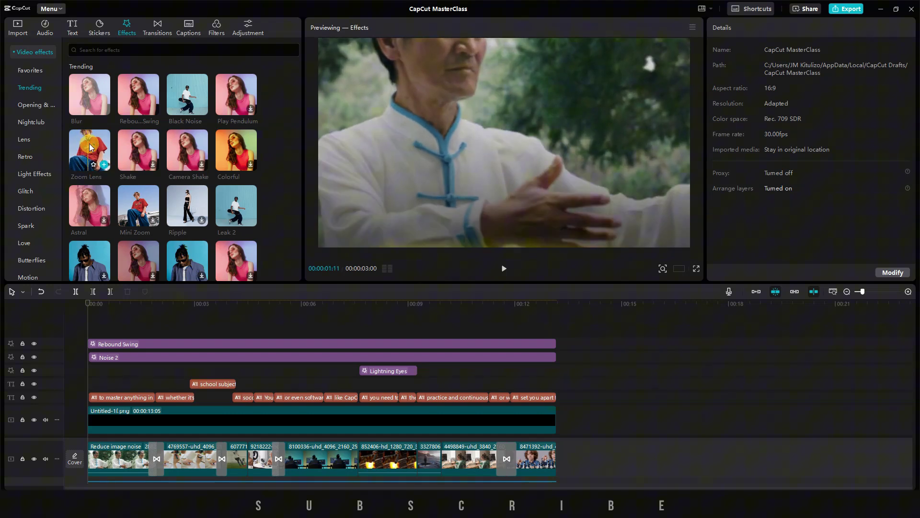
{"action": "left_click_drag", "start_coordinate": [90, 146], "coordinate": [81, 316]}
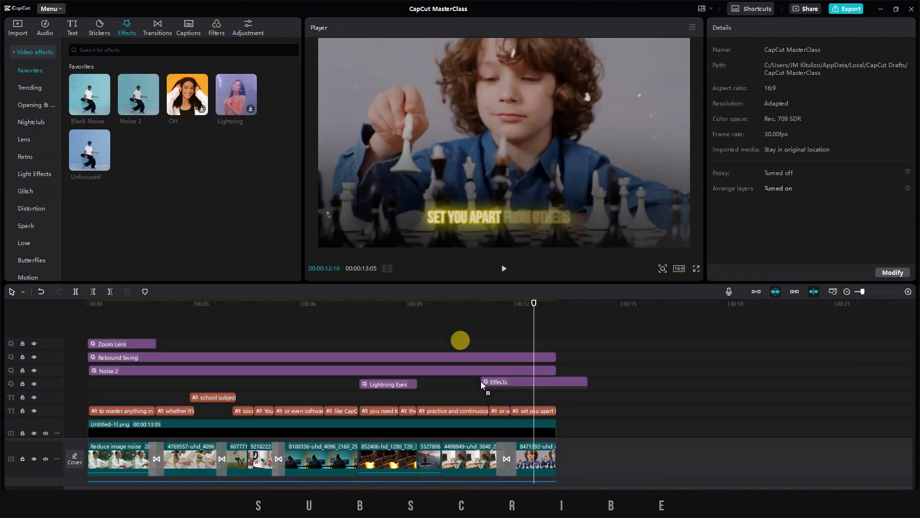
{"action": "left_click_drag", "start_coordinate": [481, 381], "coordinate": [479, 379]}
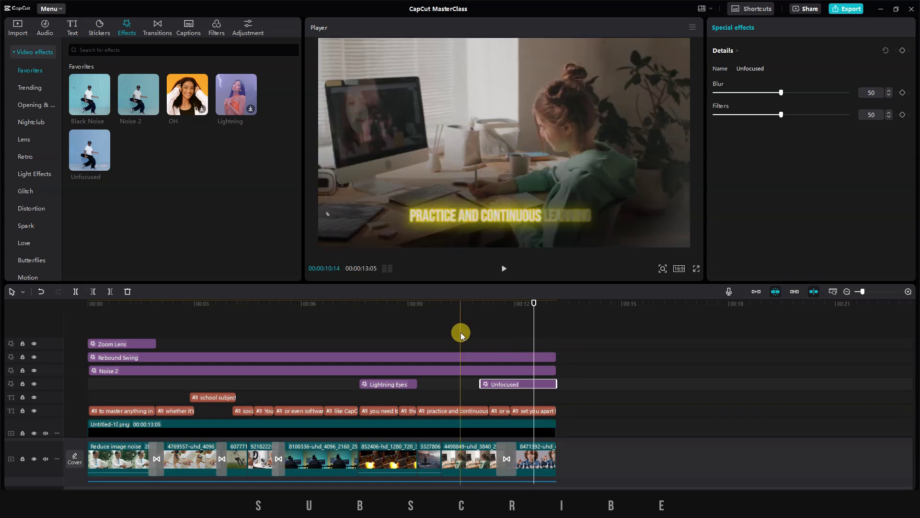
{"action": "left_click_drag", "start_coordinate": [480, 384], "coordinate": [537, 383]}
{"action": "left_click_drag", "start_coordinate": [556, 456], "coordinate": [579, 456]}
Move the Unfocused effect onto the extended tail and lengthen the ES_Blume music to match.
{"action": "left_click", "coordinate": [546, 384]}
{"action": "left_click_drag", "start_coordinate": [547, 383], "coordinate": [572, 380]}
{"action": "scroll", "coordinate": [580, 450], "scroll_direction": "down", "scroll_amount": 3}
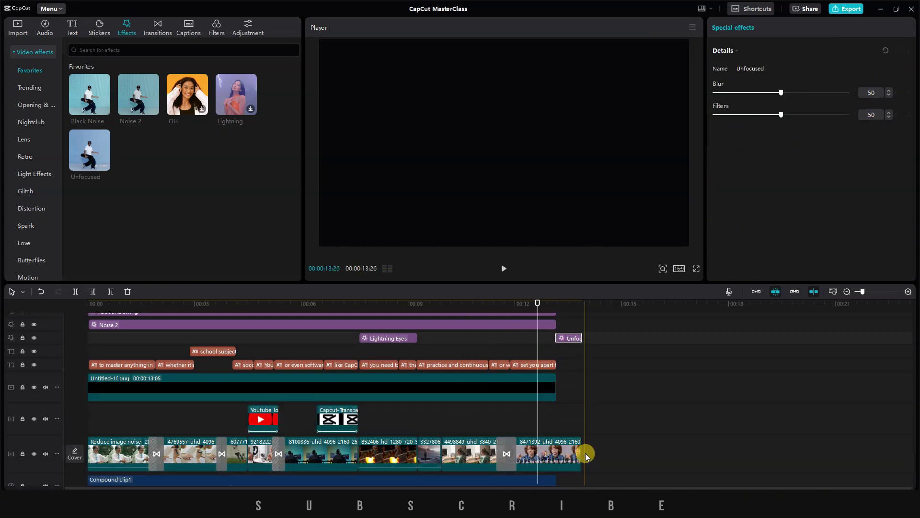
{"action": "left_click", "coordinate": [575, 451]}
{"action": "scroll", "coordinate": [552, 431], "scroll_direction": "down", "scroll_amount": 3}
{"action": "left_click_drag", "start_coordinate": [552, 419], "coordinate": [578, 418]}
{"action": "scroll", "coordinate": [566, 393], "scroll_direction": "up", "scroll_amount": 5}
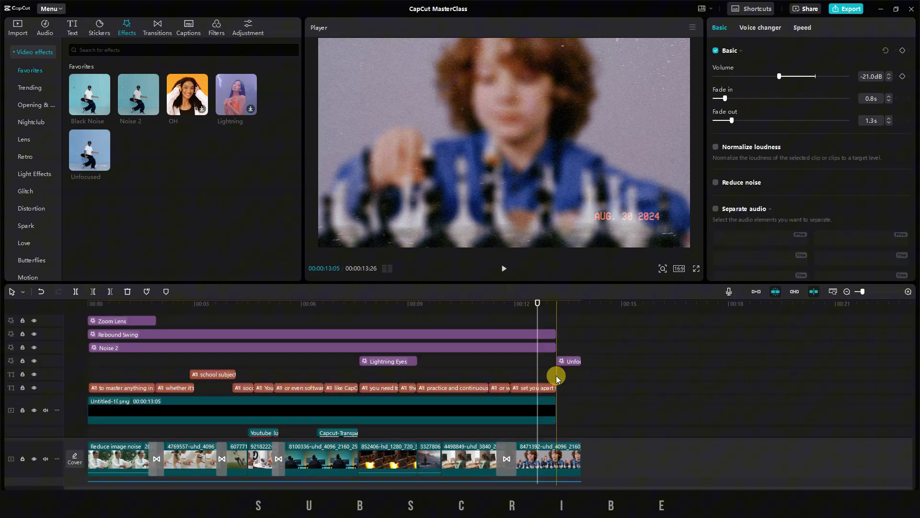
Play back the ending from about 12 seconds to check the blurred tail.
{"action": "left_click", "coordinate": [536, 195]}
{"action": "key", "text": "space"}
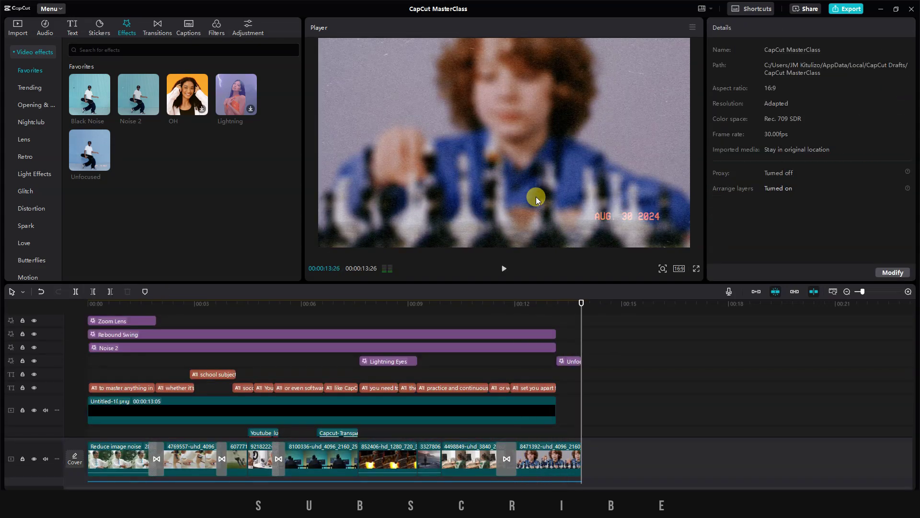
{"action": "left_click", "coordinate": [509, 350]}
{"action": "left_click", "coordinate": [507, 377]}
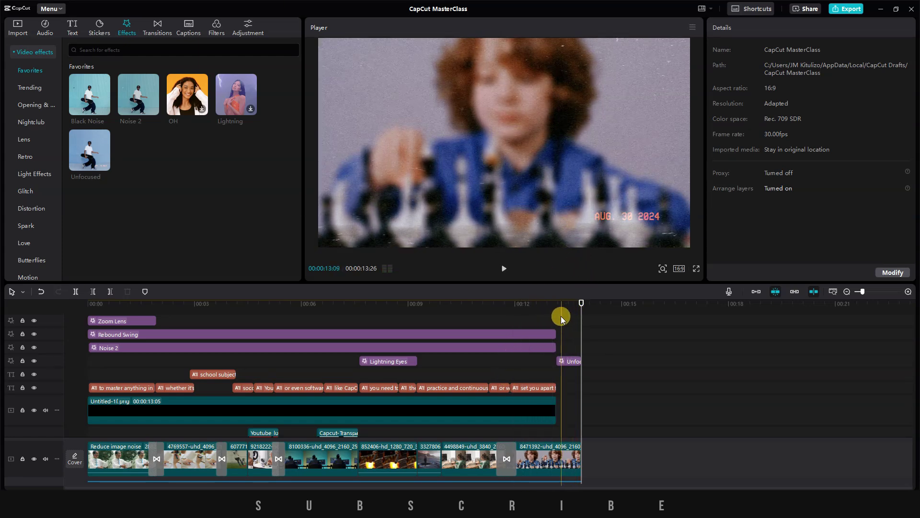
{"action": "key", "text": "space"}
Give the final chess clip a Fade Out exit animation, settling on it after trying Kira Magic.
{"action": "left_click", "coordinate": [573, 361]}
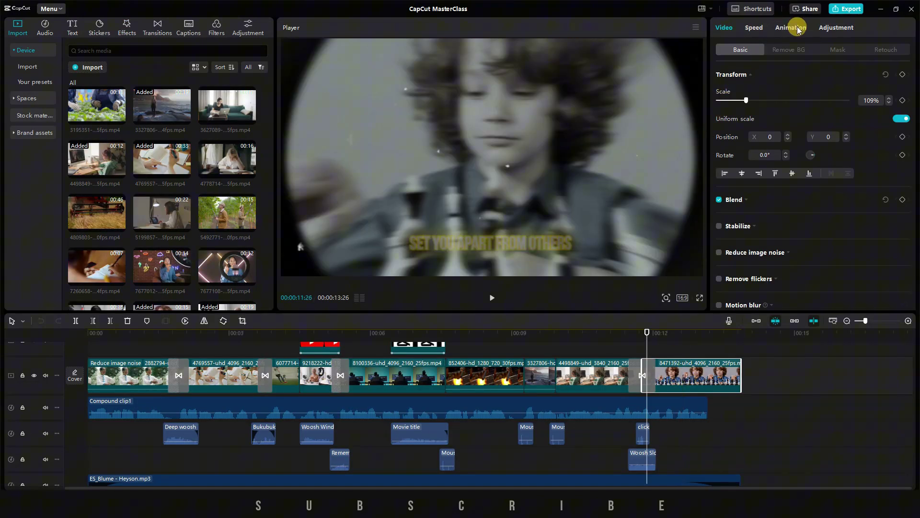
{"action": "left_click", "coordinate": [797, 30]}
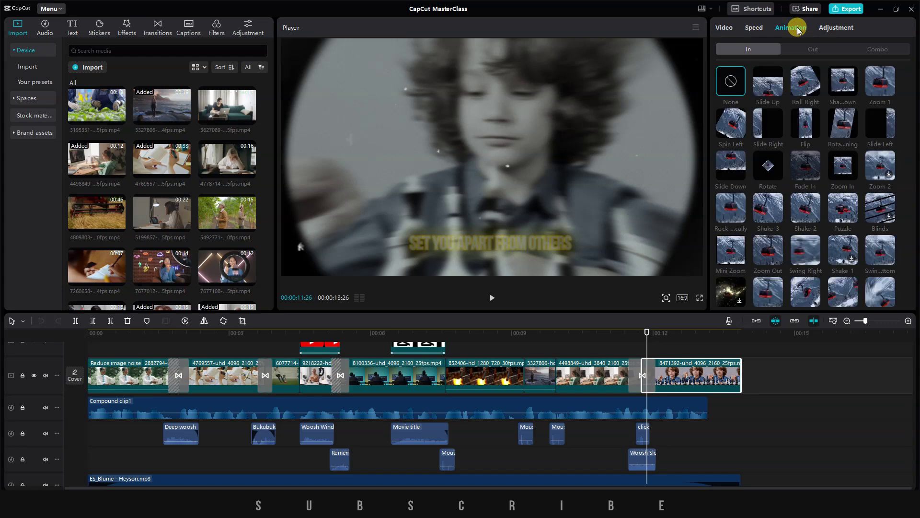
{"action": "left_click", "coordinate": [812, 50]}
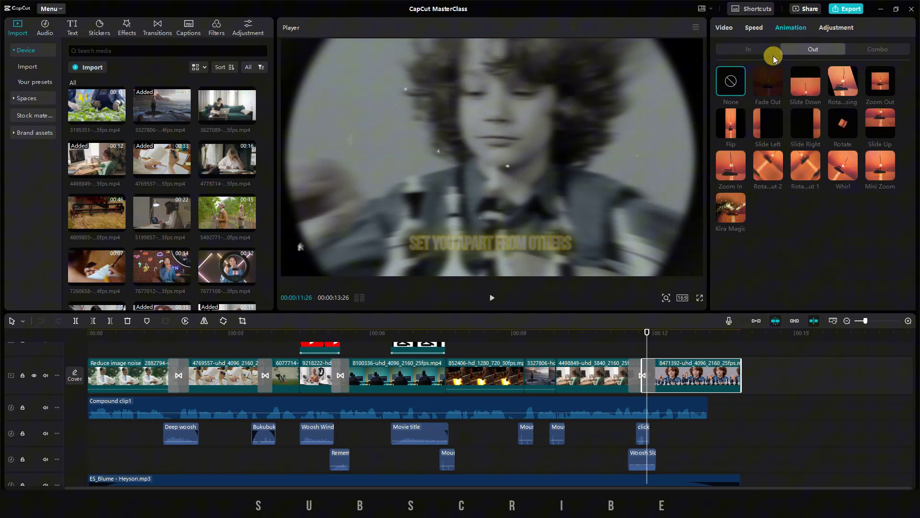
{"action": "left_click", "coordinate": [768, 82]}
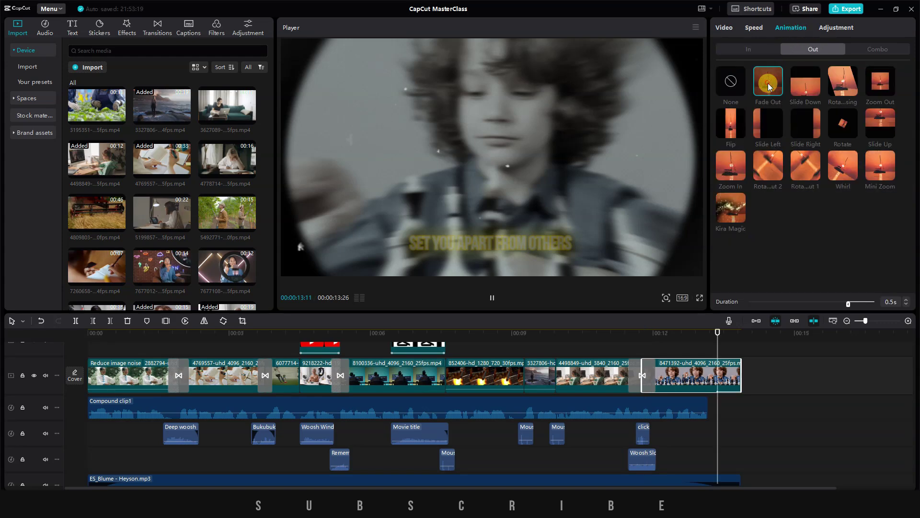
{"action": "left_click", "coordinate": [726, 211]}
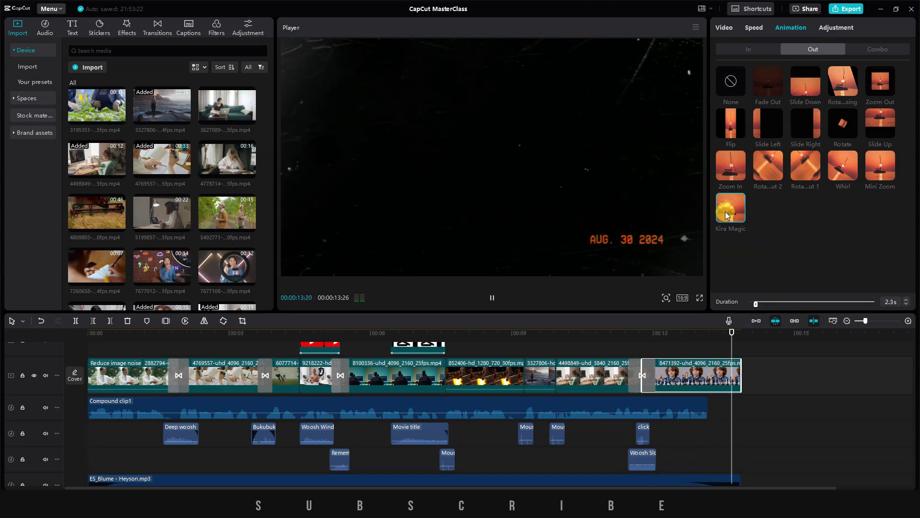
{"action": "left_click", "coordinate": [761, 89]}
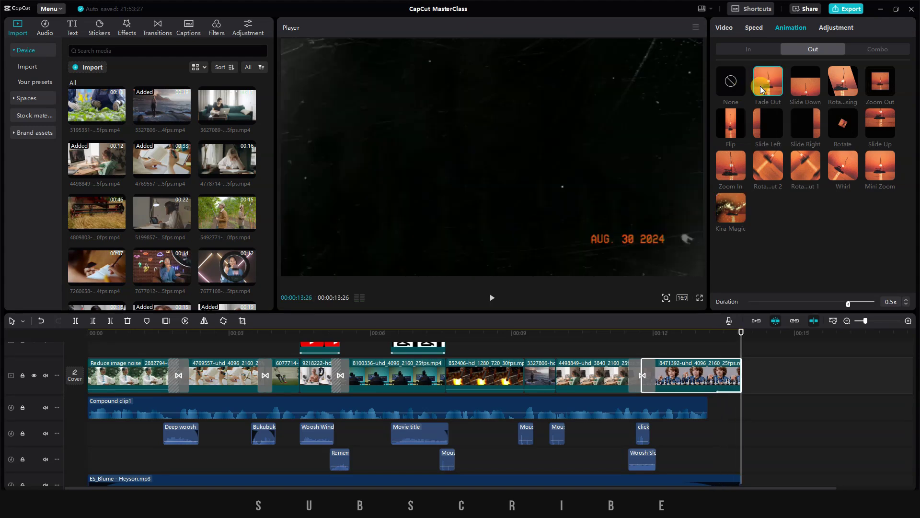